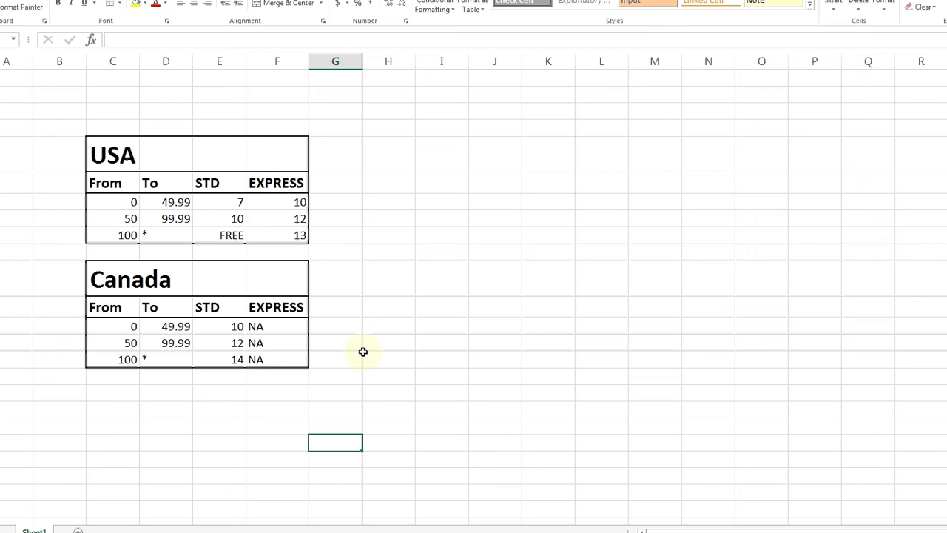
pyautogui.click(372, 249)
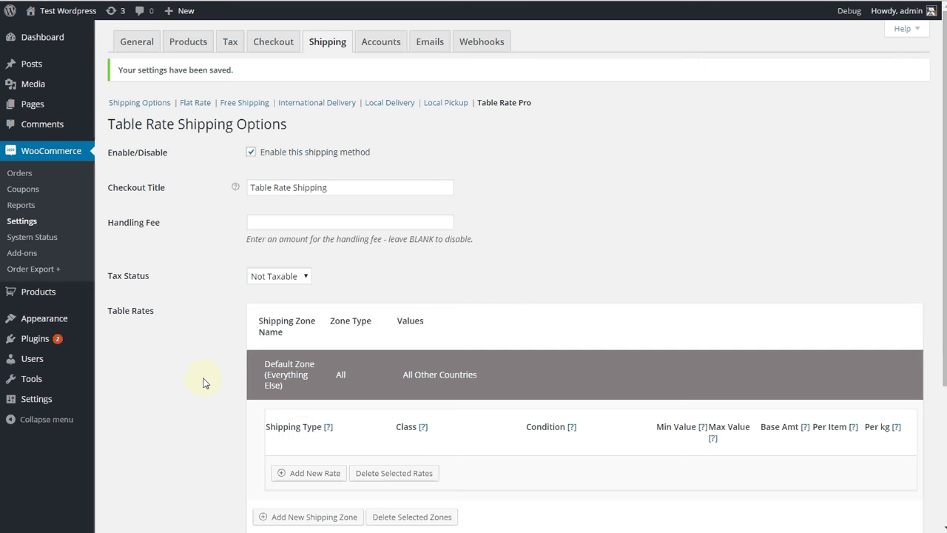
# - Add two shipping type rows and name the first one Standard Shipping
pyautogui.scroll(-3, 205, 382)
pyautogui.click(317, 413)
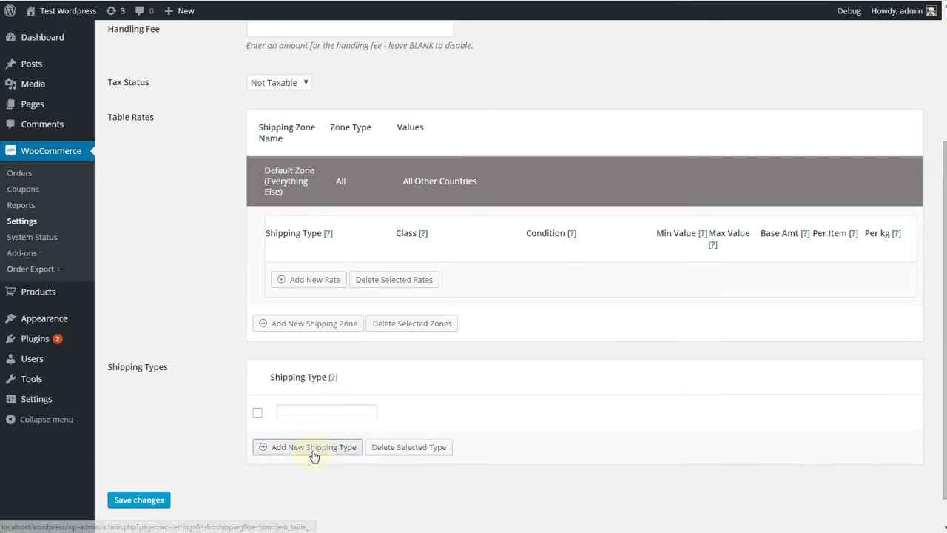
pyautogui.click(313, 451)
pyautogui.click(316, 413)
pyautogui.write('St')
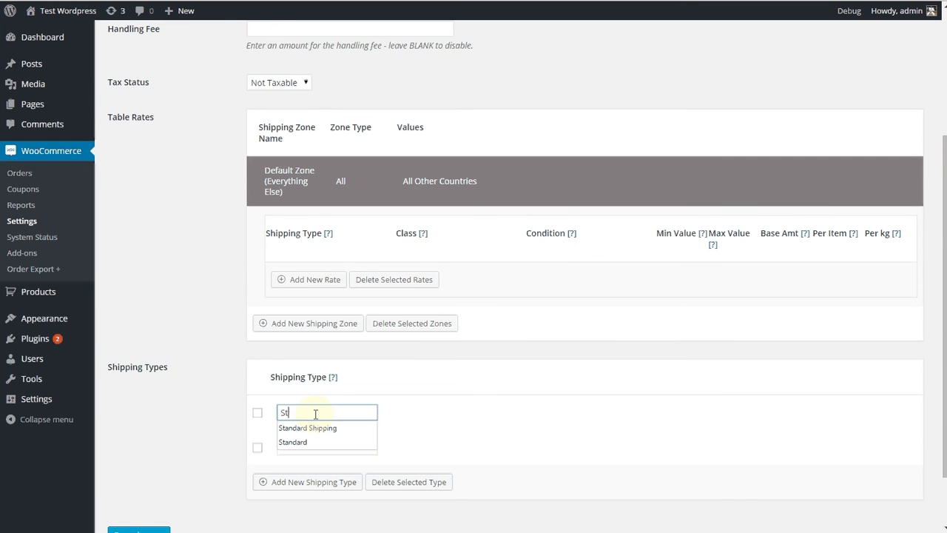
pyautogui.write('an')
pyautogui.click(322, 429)
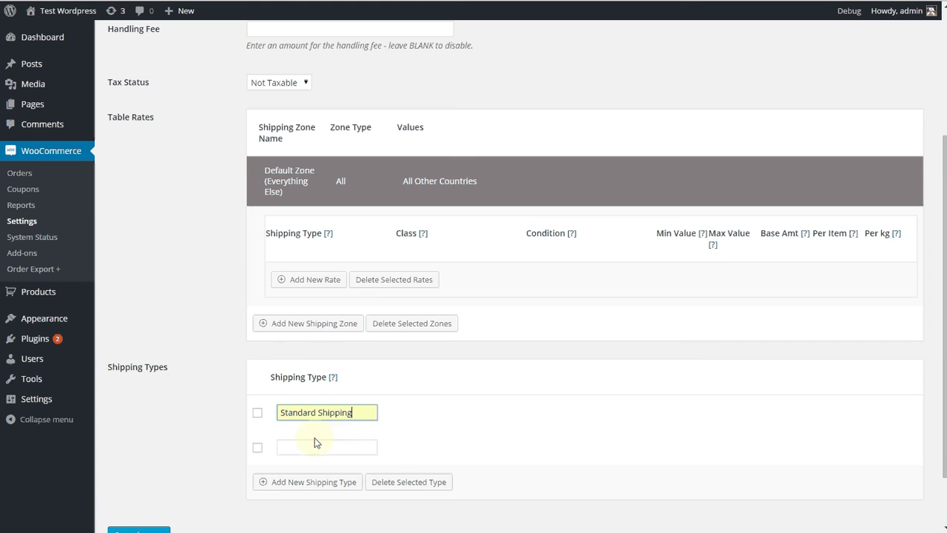
# - Name the second shipping type Express Shipping and save the shipping settings
pyautogui.click(314, 446)
pyautogui.write('Express')
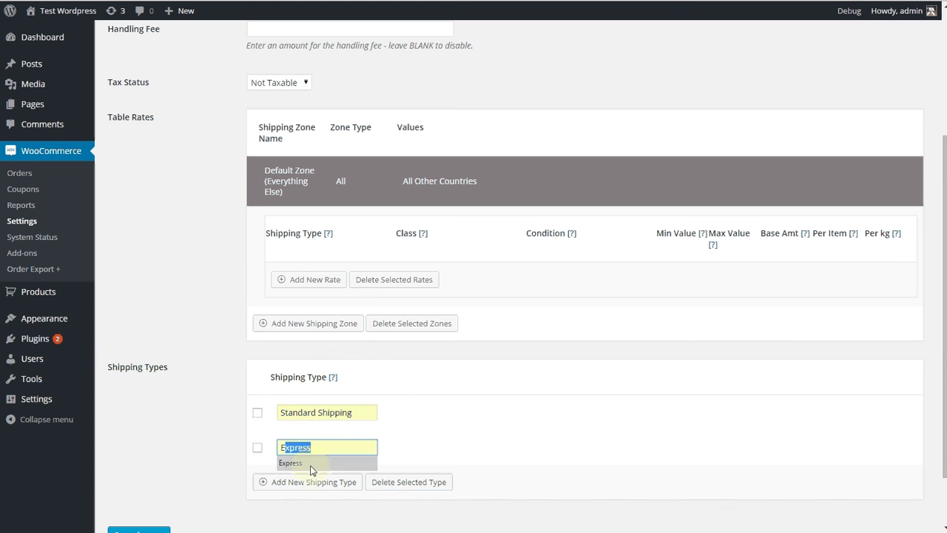
pyautogui.click(316, 465)
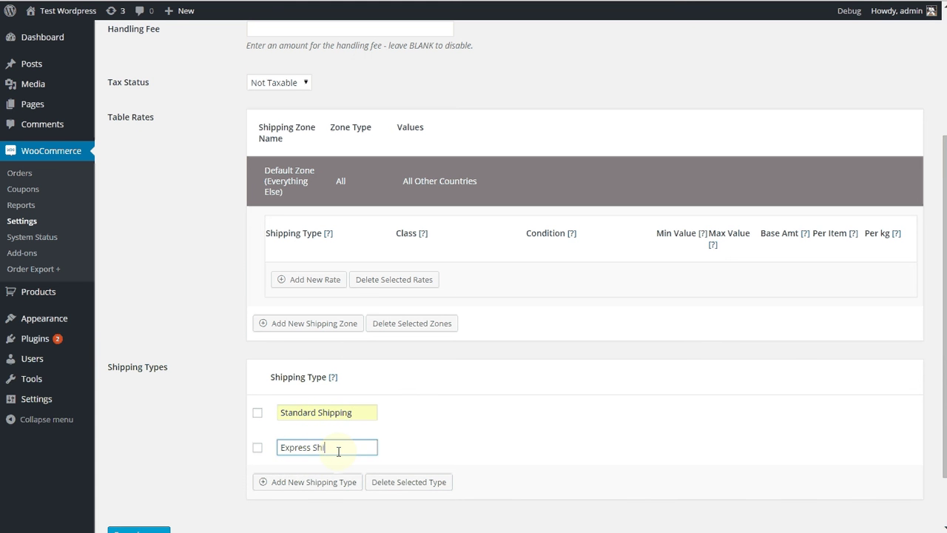
pyautogui.click(172, 443)
pyautogui.scroll(-1, 173, 442)
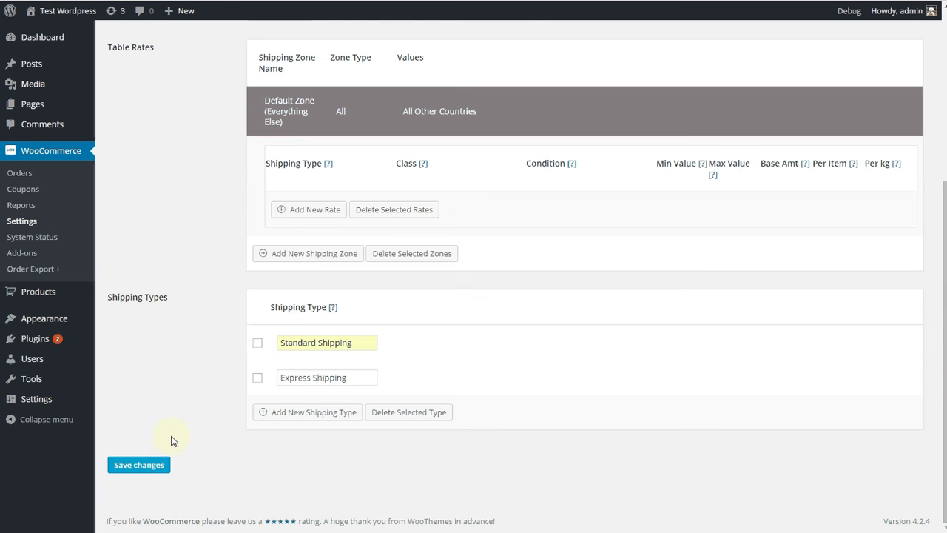
pyautogui.click(333, 419)
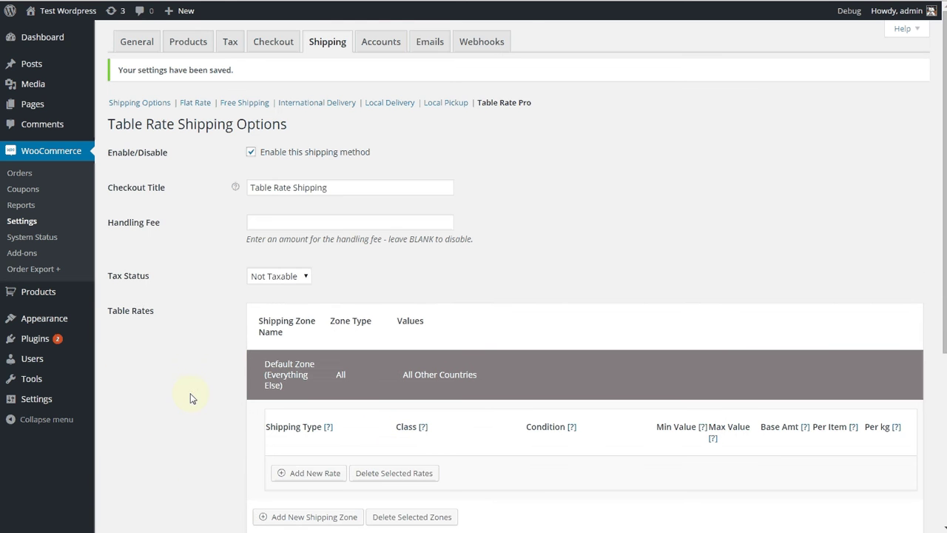
# - Add two new shipping zones to the table rates and name the first zone USA
pyautogui.scroll(-3, 148, 348)
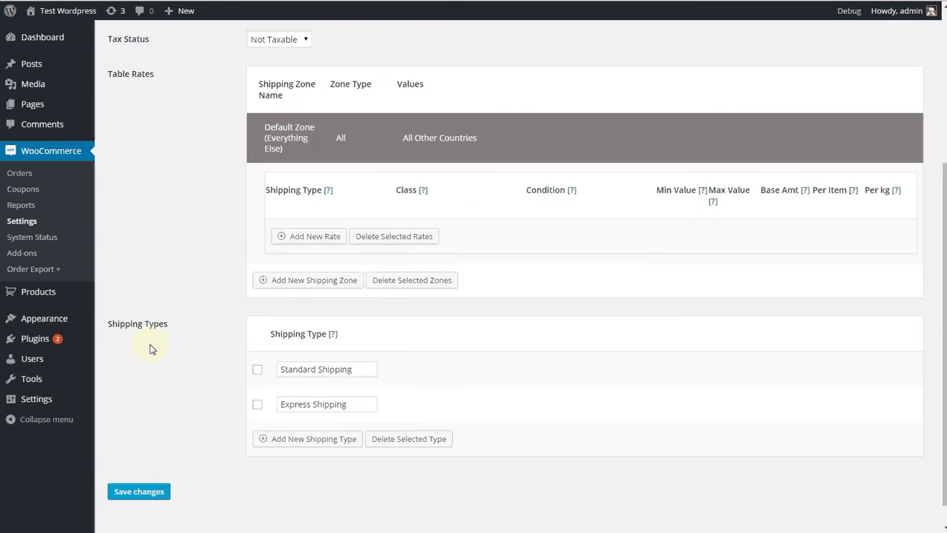
pyautogui.click(308, 281)
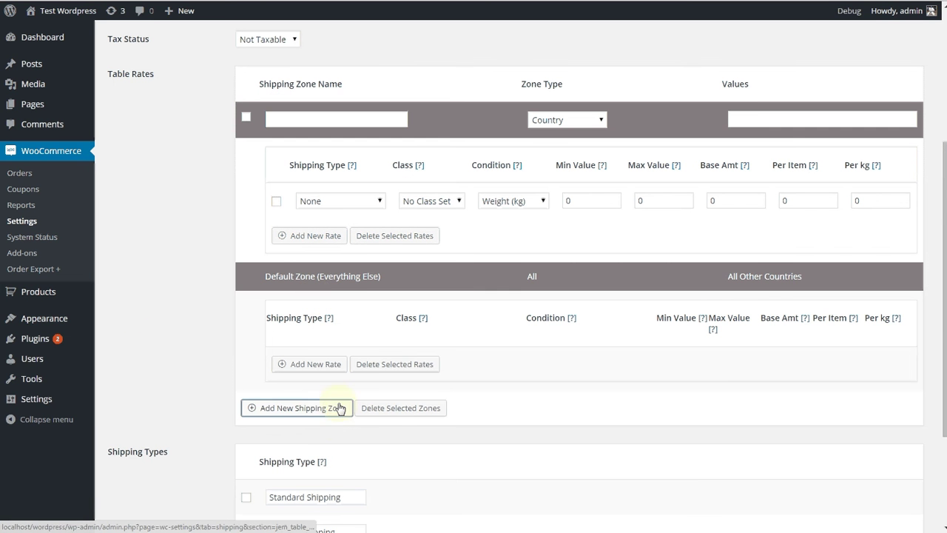
pyautogui.click(317, 414)
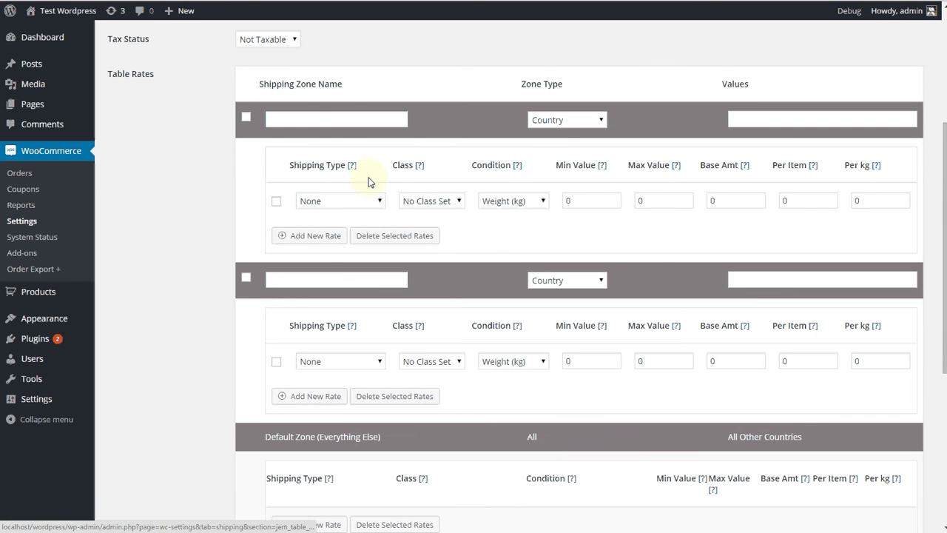
pyautogui.click(318, 119)
pyautogui.write('USA')
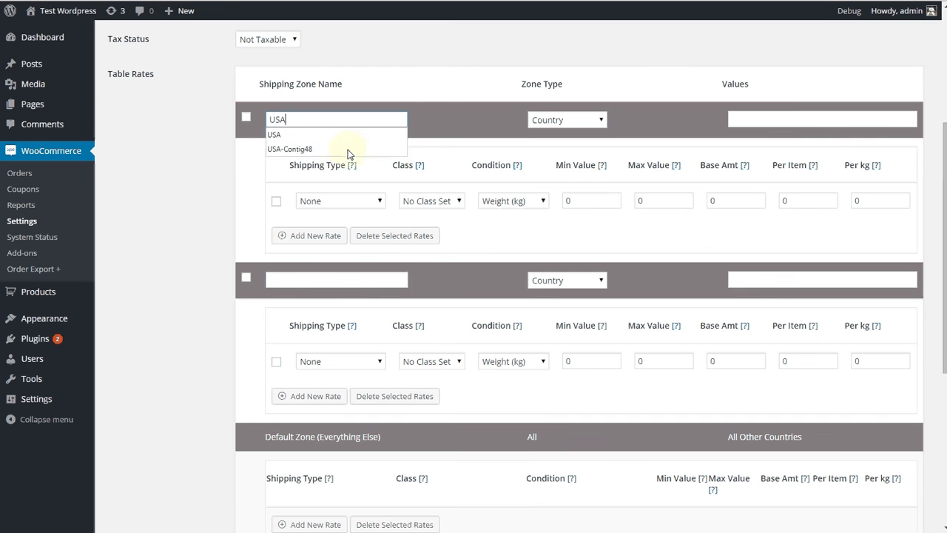
# - Name the second shipping zone Canada
pyautogui.click(292, 281)
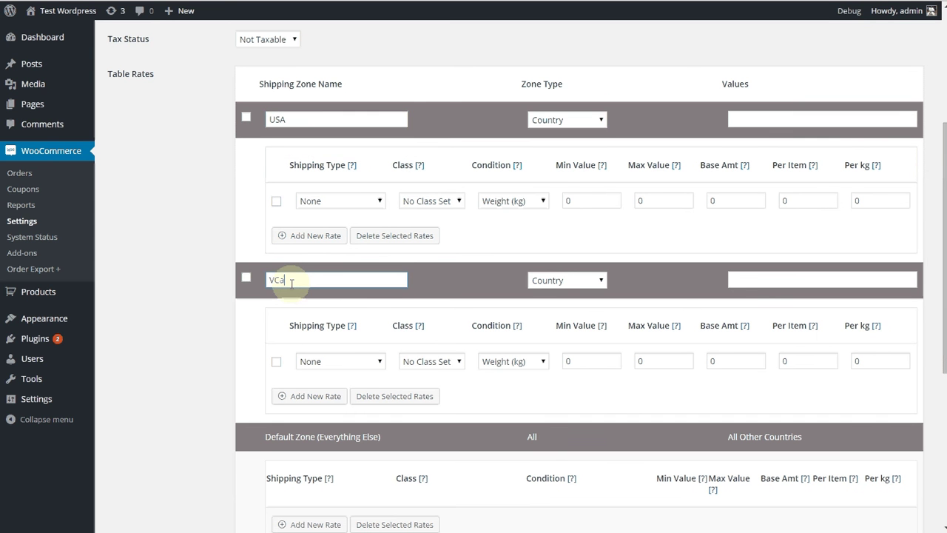
pyautogui.write('VCa')
pyautogui.press('BackSpace')
pyautogui.press('BackSpace')
pyautogui.press('BackSpace')
pyautogui.write('C')
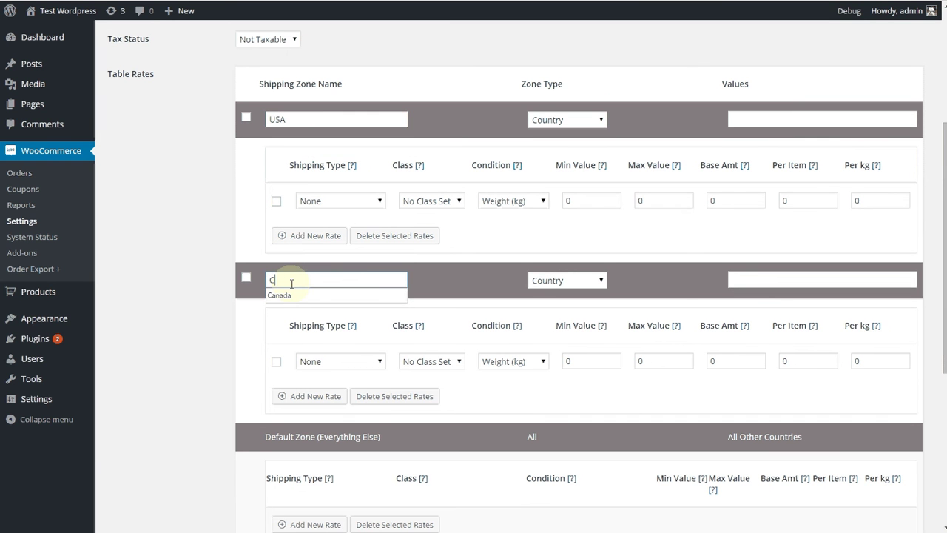
pyautogui.press('Tab')
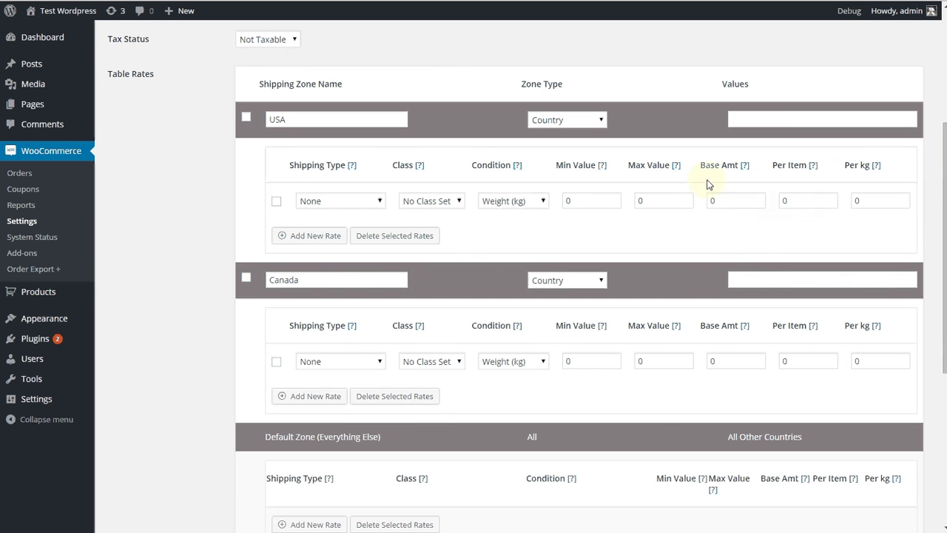
# - Assign the country United States (US) to the USA zone and Canada to the Canada zone
pyautogui.click(755, 115)
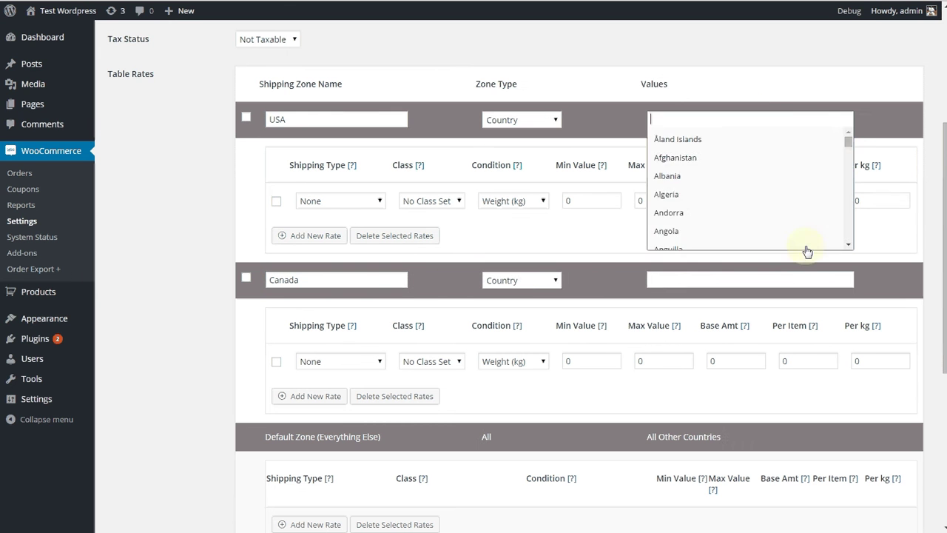
pyautogui.moveTo(850, 144); pyautogui.dragTo(795, 234)
pyautogui.click(749, 242)
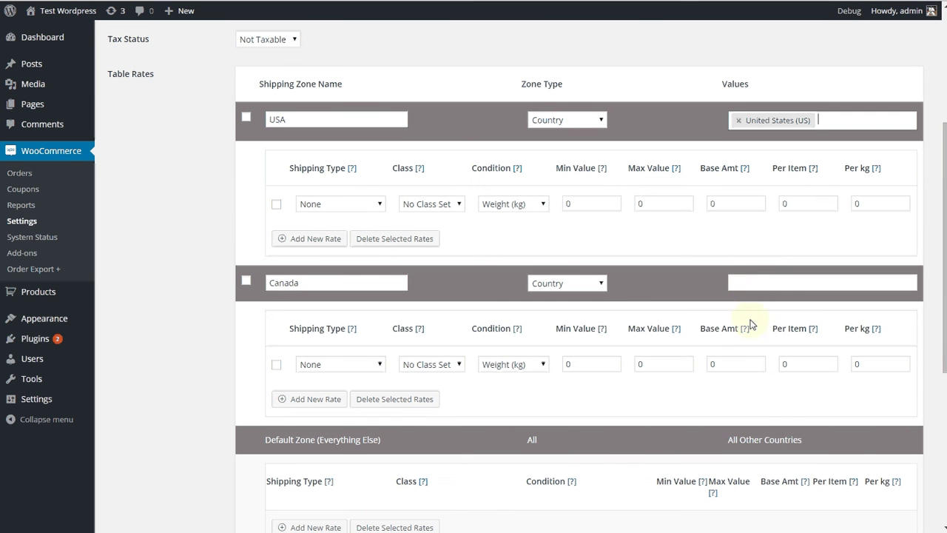
pyautogui.click(747, 290)
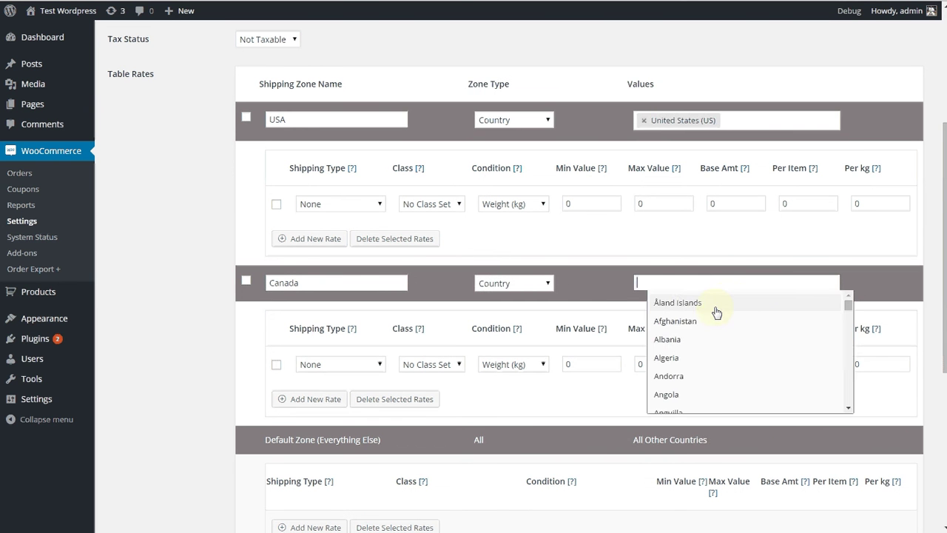
pyautogui.write('can')
pyautogui.click(651, 302)
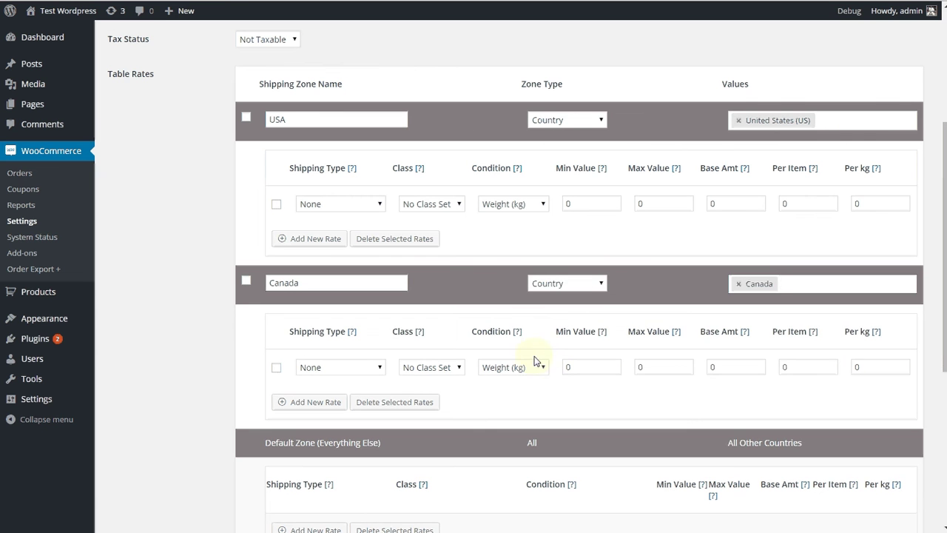
# - Add two more rates to the USA zone and set all three rates to Standard Shipping
pyautogui.click(309, 242)
pyautogui.click(312, 274)
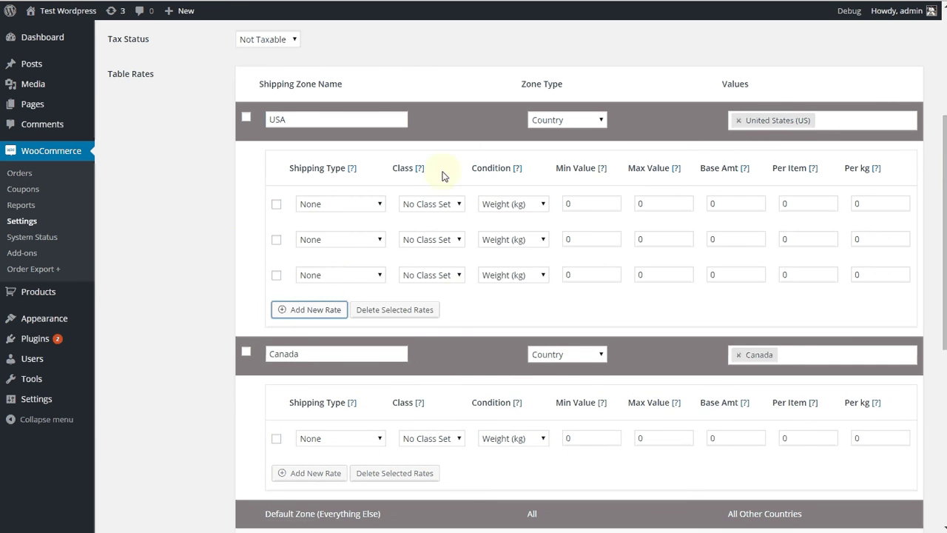
pyautogui.click(350, 206)
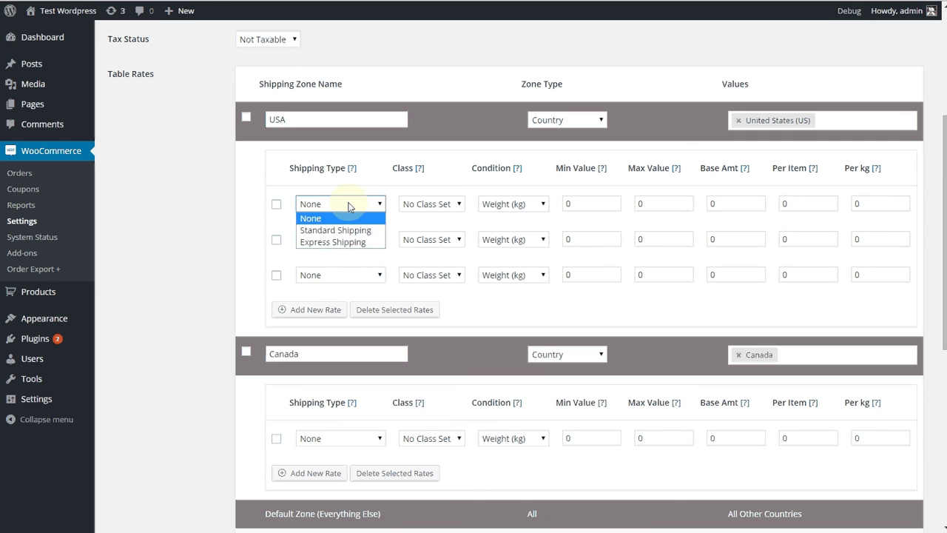
pyautogui.click(346, 230)
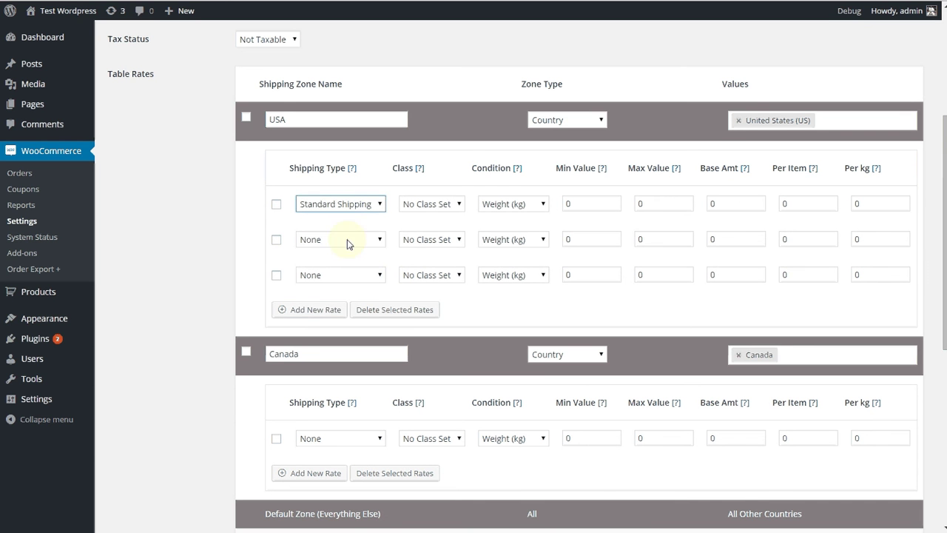
pyautogui.click(348, 243)
pyautogui.click(345, 265)
pyautogui.click(345, 275)
pyautogui.click(345, 300)
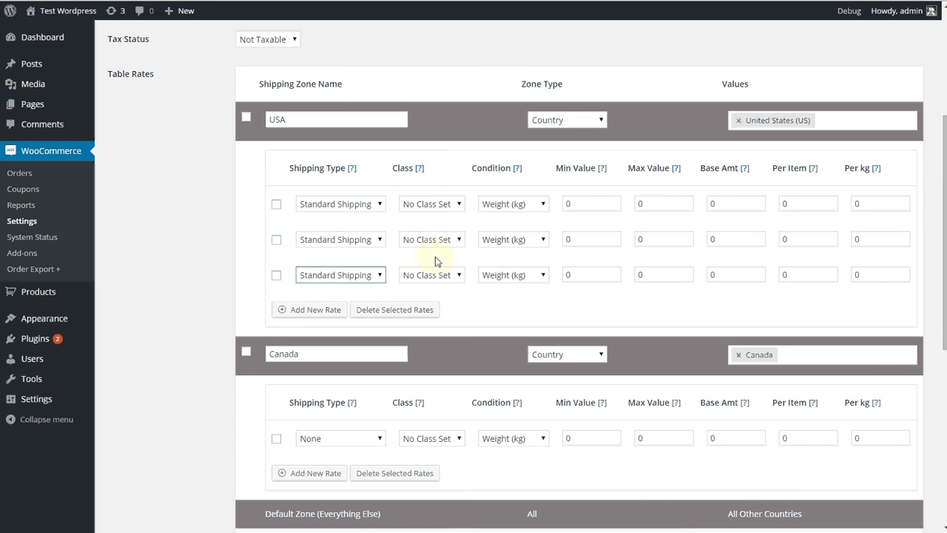
# - Set the condition of all three USA Standard Shipping rates to Total Price ($)
pyautogui.click(515, 204)
pyautogui.click(523, 227)
pyautogui.click(517, 240)
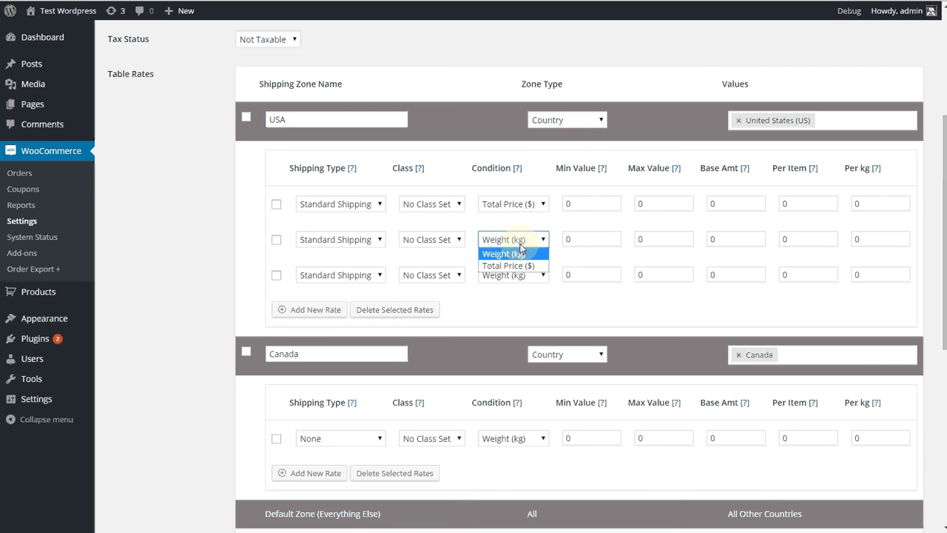
pyautogui.click(511, 263)
pyautogui.click(515, 274)
pyautogui.click(519, 301)
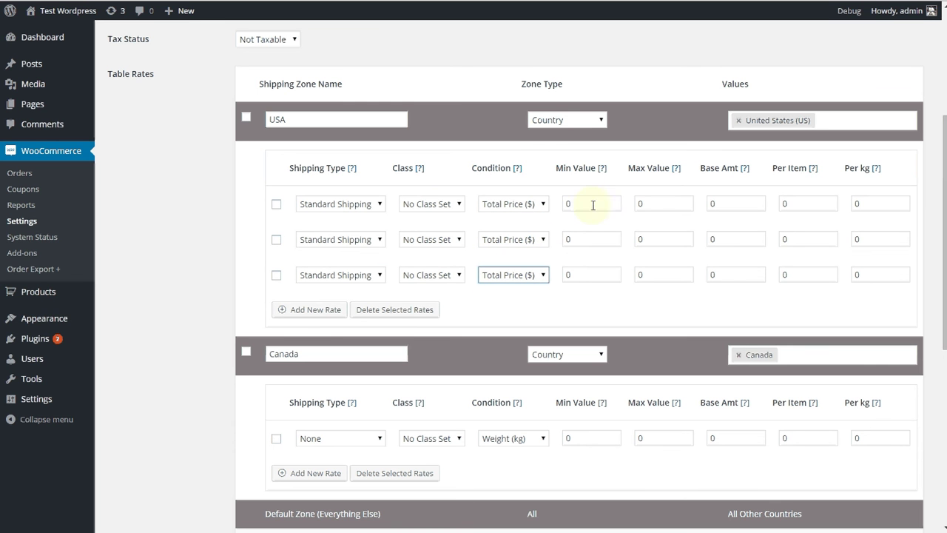
# - Set the first USA Standard Shipping rate's maximum value to 49.99 and base amount to 7
pyautogui.doubleClick(663, 202)
pyautogui.write('49.99')
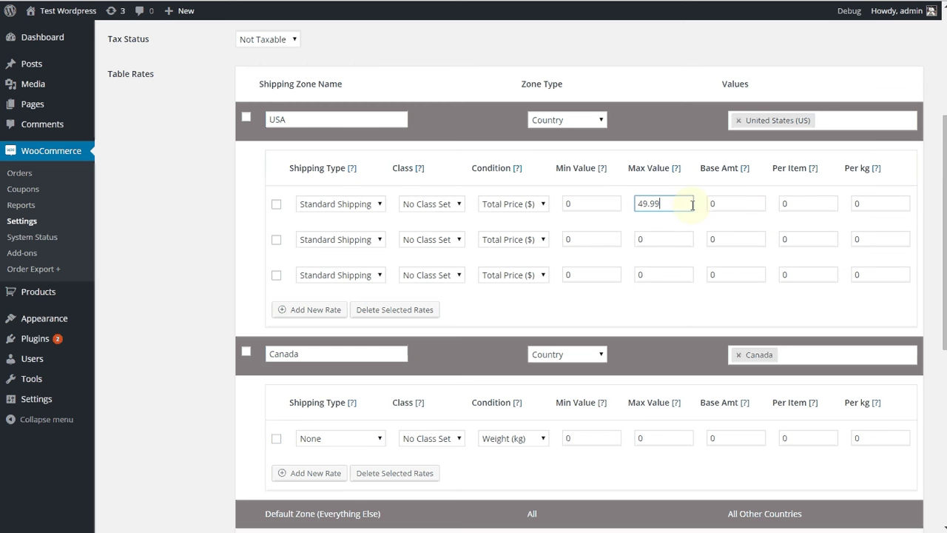
pyautogui.press('Tab')
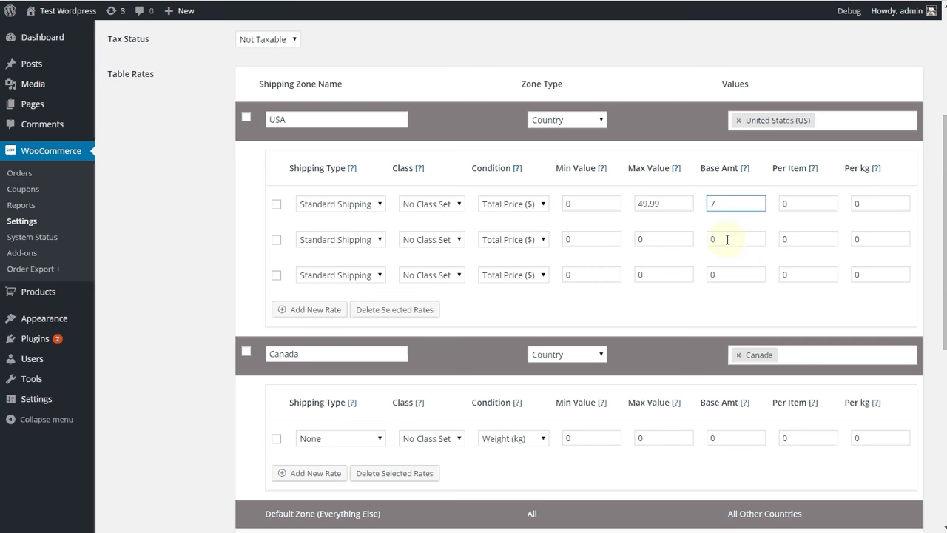
# - Set the second USA Standard Shipping rate to minimum 50, maximum 99.99 and base amount 10
pyautogui.click(727, 239)
pyautogui.write('10')
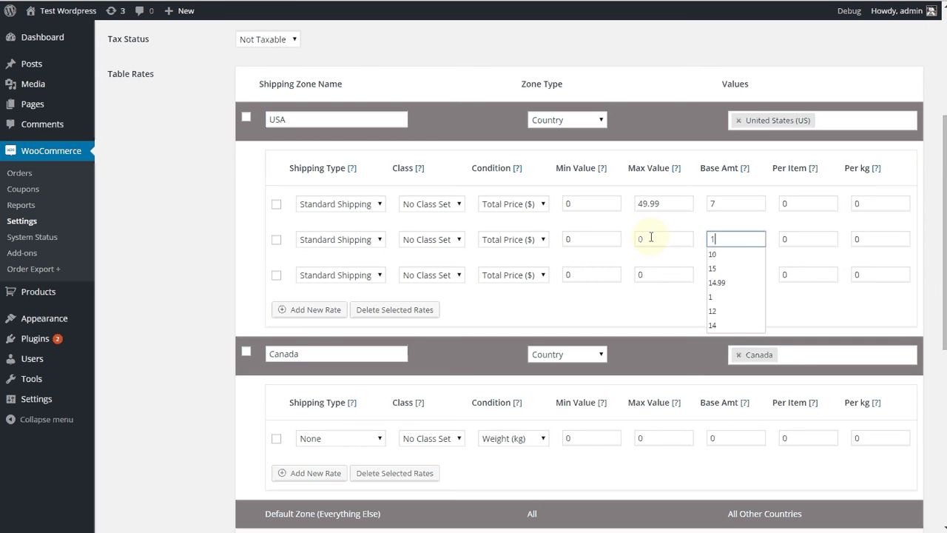
pyautogui.doubleClick(572, 235)
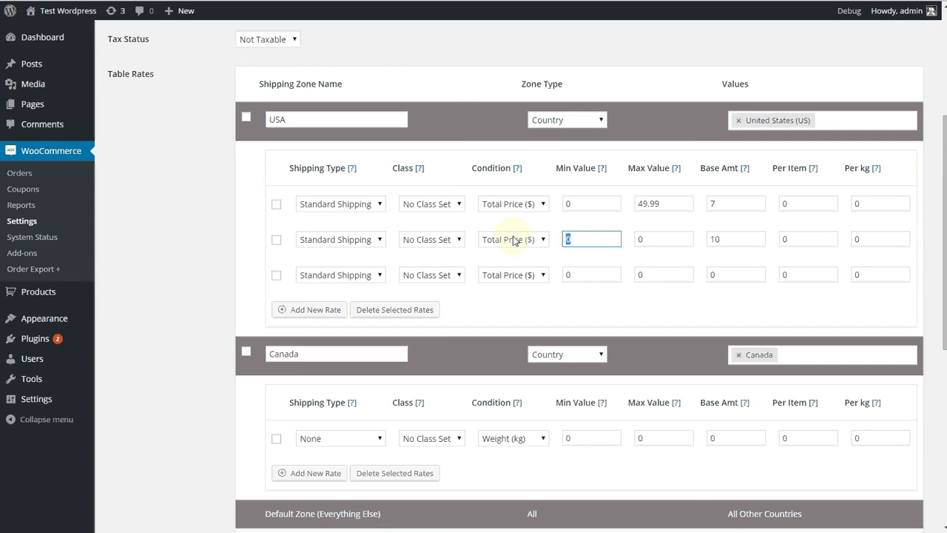
pyautogui.write('50')
pyautogui.press('Tab')
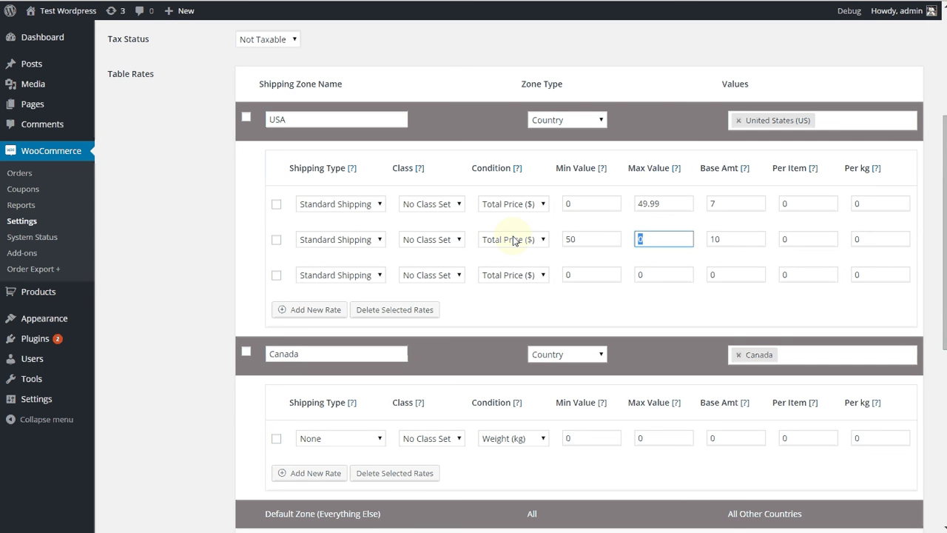
pyautogui.write('99.99')
# - Set the third USA Standard Shipping rate to minimum 100 and maximum *, with base amount 0
pyautogui.doubleClick(570, 274)
pyautogui.write('100')
pyautogui.press('Tab')
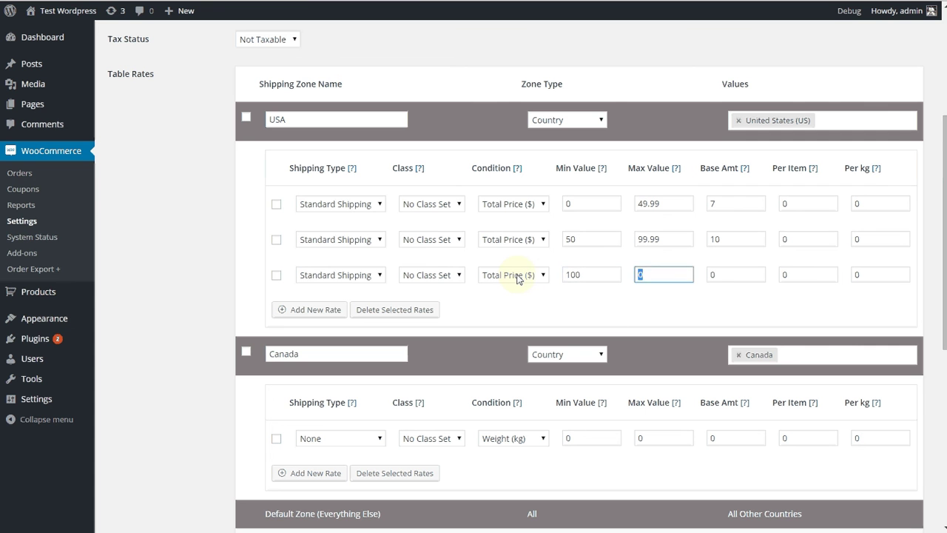
pyautogui.write('*')
pyautogui.click(733, 274)
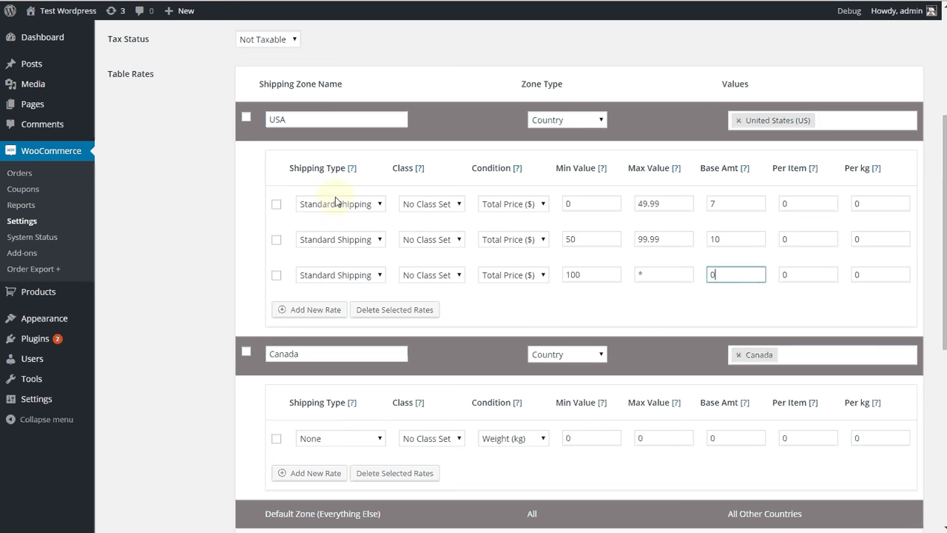
# - Add three more rates to the USA zone and set their shipping type to Express Shipping
pyautogui.click(315, 309)
pyautogui.click(326, 347)
pyautogui.click(317, 381)
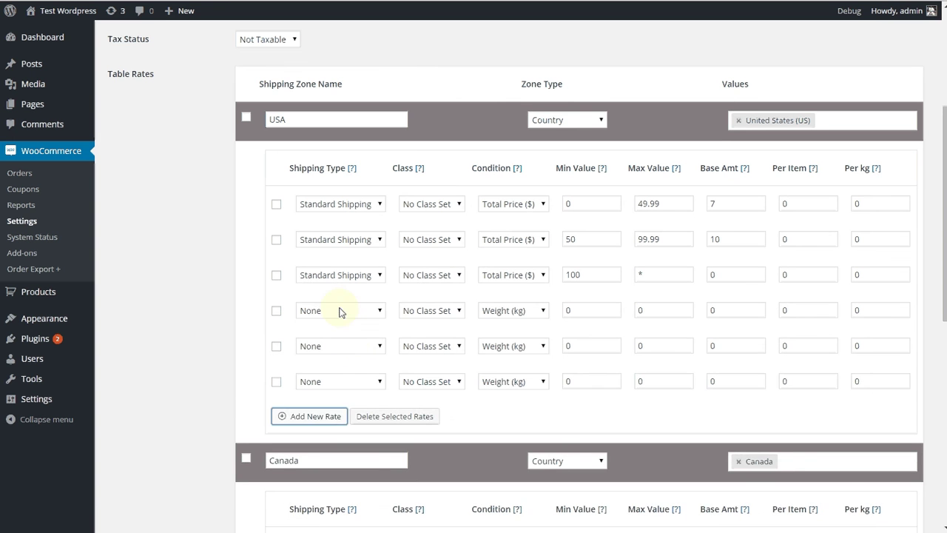
pyautogui.click(340, 311)
pyautogui.click(340, 349)
pyautogui.click(340, 346)
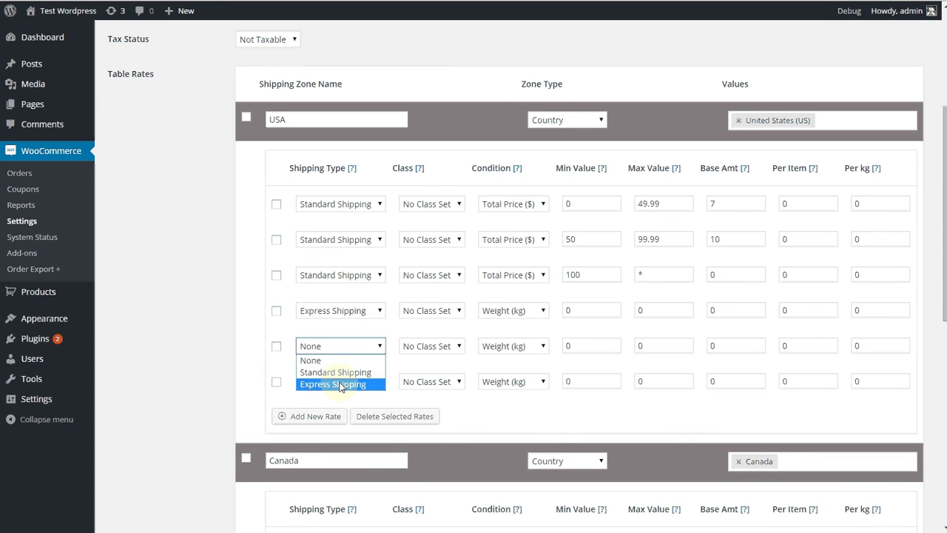
pyautogui.click(341, 384)
pyautogui.click(341, 382)
pyautogui.click(334, 418)
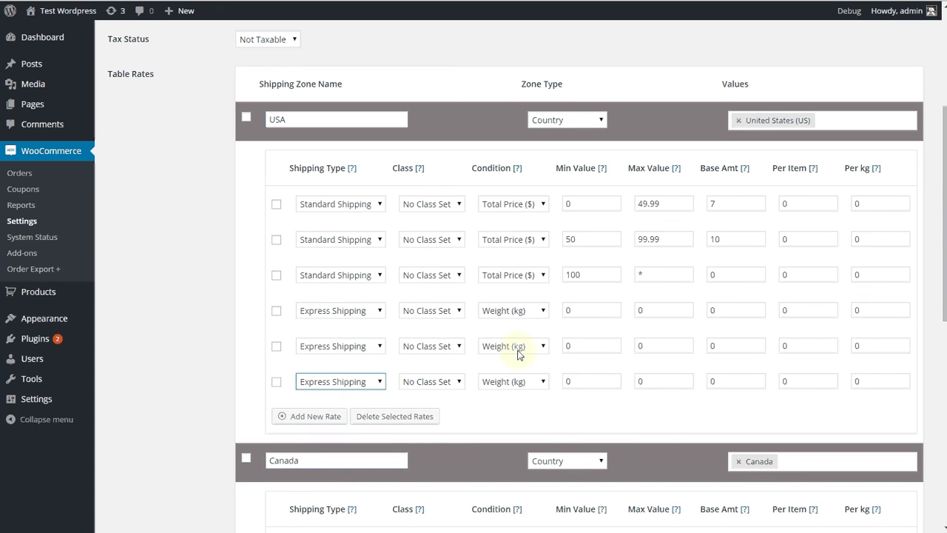
# - Set the condition of the three USA Express Shipping rates to Total Price ($)
pyautogui.click(513, 315)
pyautogui.click(514, 337)
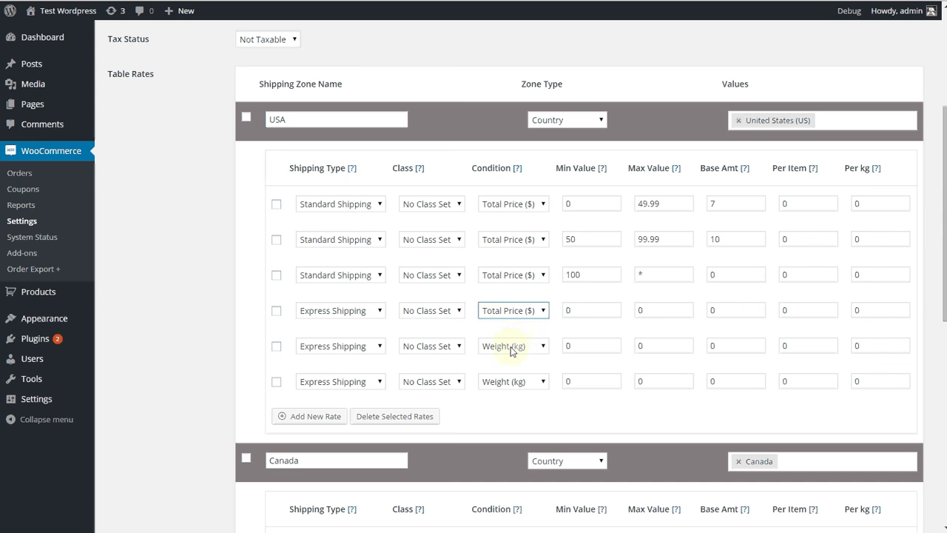
pyautogui.click(513, 345)
pyautogui.click(513, 372)
pyautogui.click(510, 383)
pyautogui.click(507, 408)
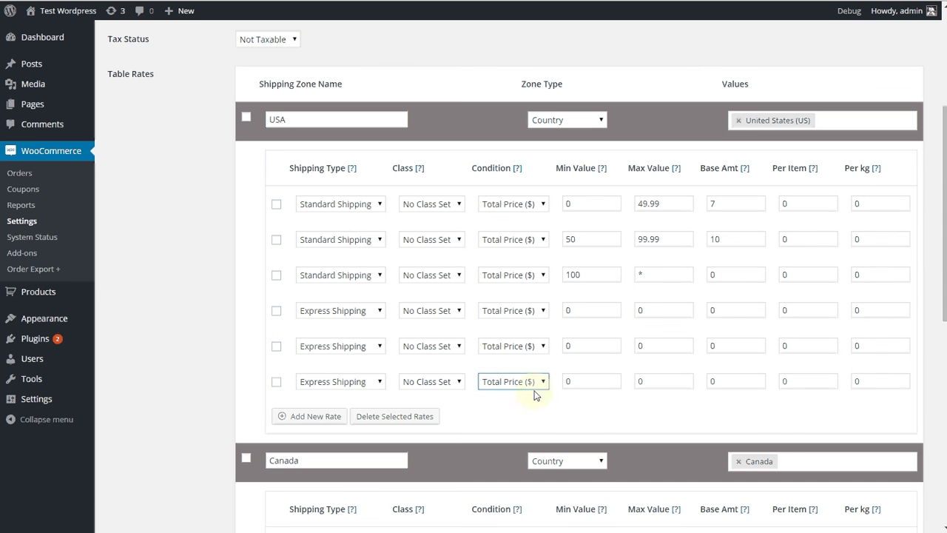
# - Set the first USA Express Shipping rate's maximum value to 49.99, keeping its minimum at 0
pyautogui.click(598, 310)
pyautogui.press('Tab')
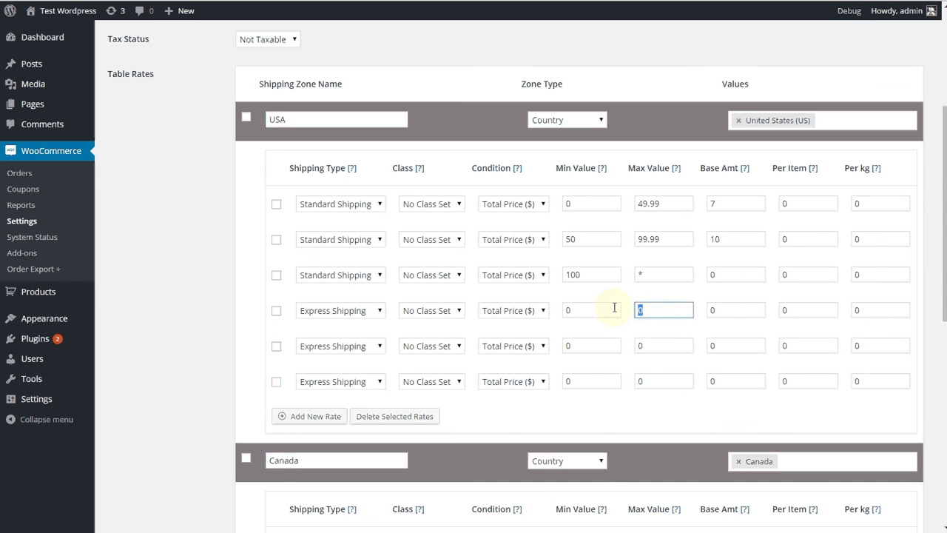
pyautogui.write('499.99')
pyautogui.press('BackSpace')
pyautogui.press('BackSpace')
pyautogui.press('BackSpace')
pyautogui.press('BackSpace')
# - Set the second USA Express Shipping rate to minimum 50 and maximum 99.99
pyautogui.click(583, 345)
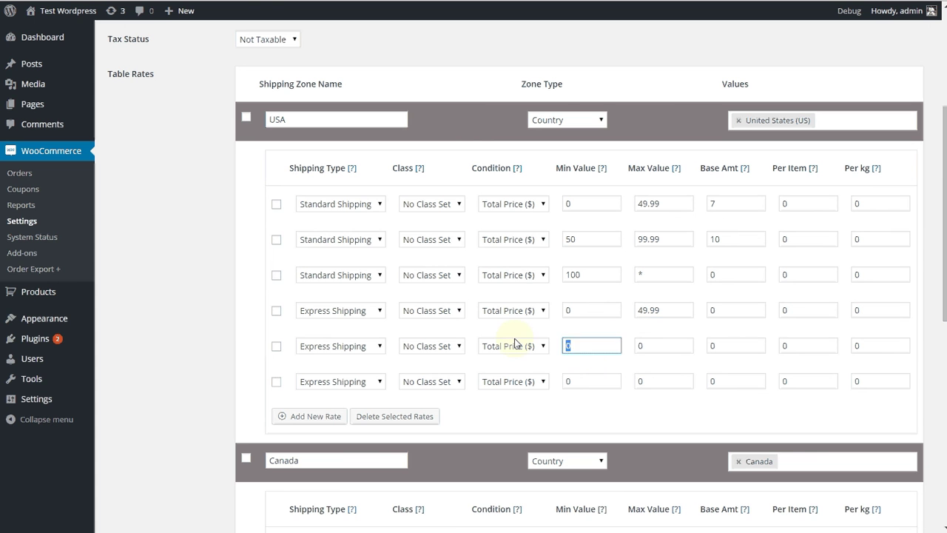
pyautogui.write('50')
pyautogui.press('Tab')
pyautogui.write('99.9')
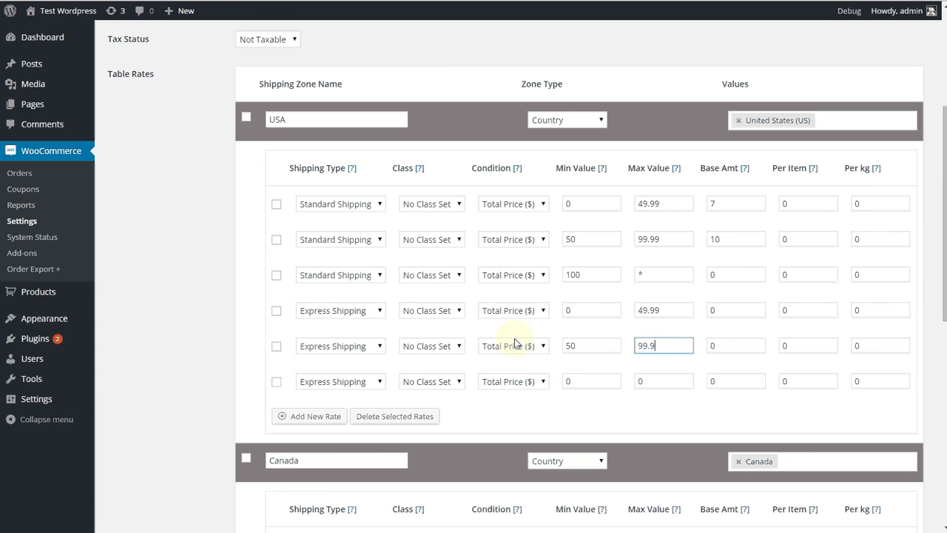
pyautogui.write('9')
# - Set the third USA Express Shipping rate to minimum 100 and maximum *
pyautogui.click(576, 381)
pyautogui.write('1')
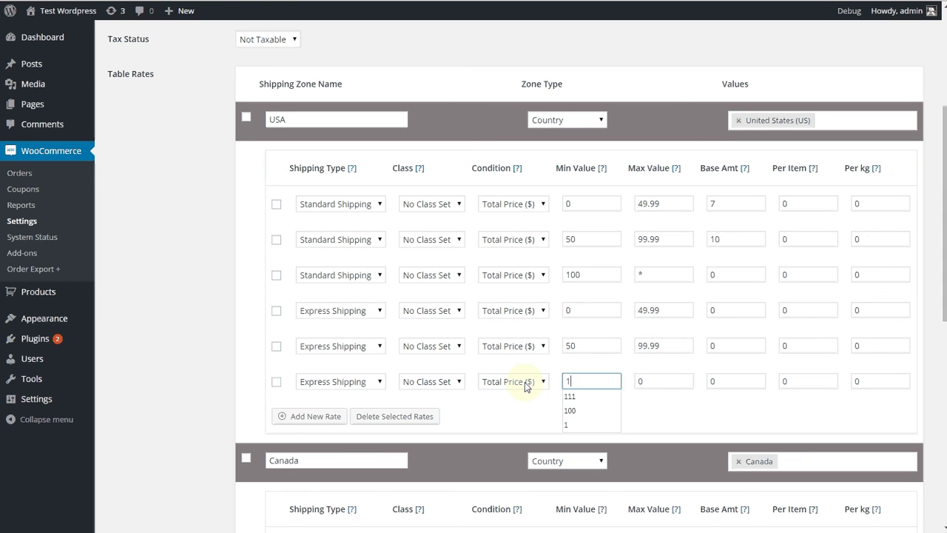
pyautogui.write('00')
pyautogui.press('Tab')
pyautogui.write('*')
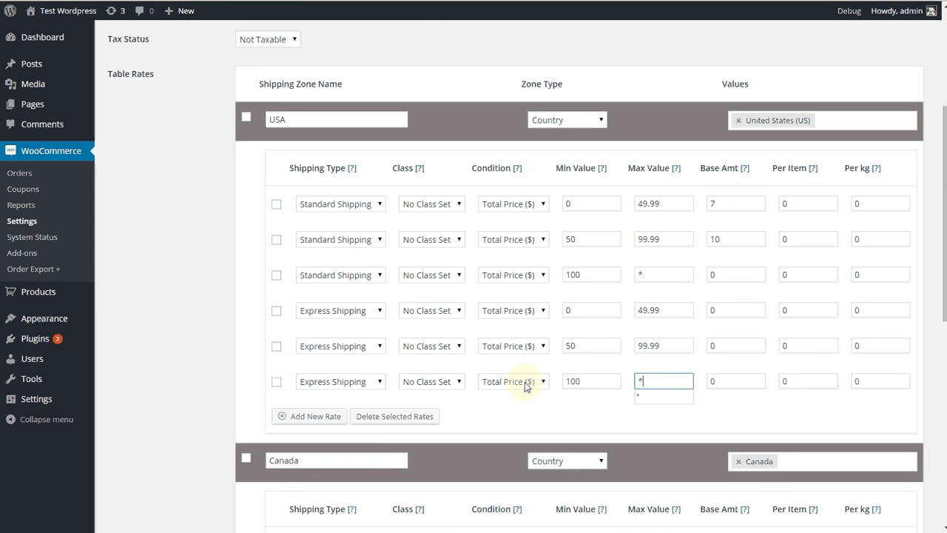
# - Check the express prices in the spreadsheet and set the USA Express Shipping base amounts to 10, 12 and 13 in ascending price order
pyautogui.hotkey('alt', 'Tab')
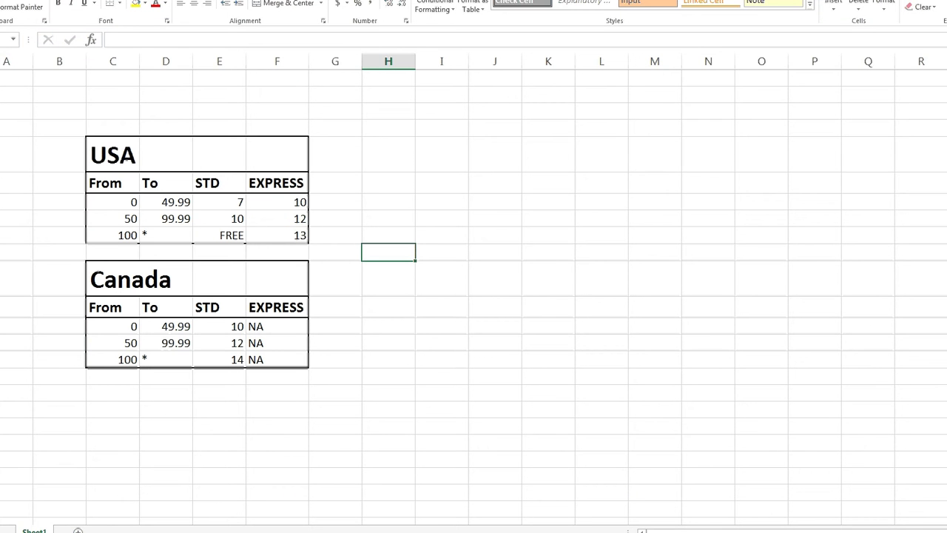
pyautogui.hotkey('alt', 'Tab')
pyautogui.doubleClick(735, 311)
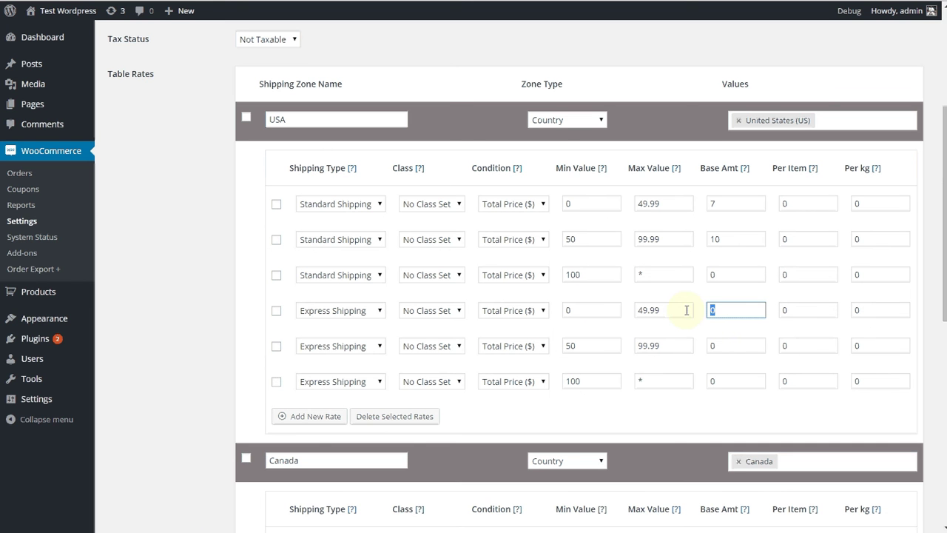
pyautogui.write('10')
pyautogui.doubleClick(718, 342)
pyautogui.write('12')
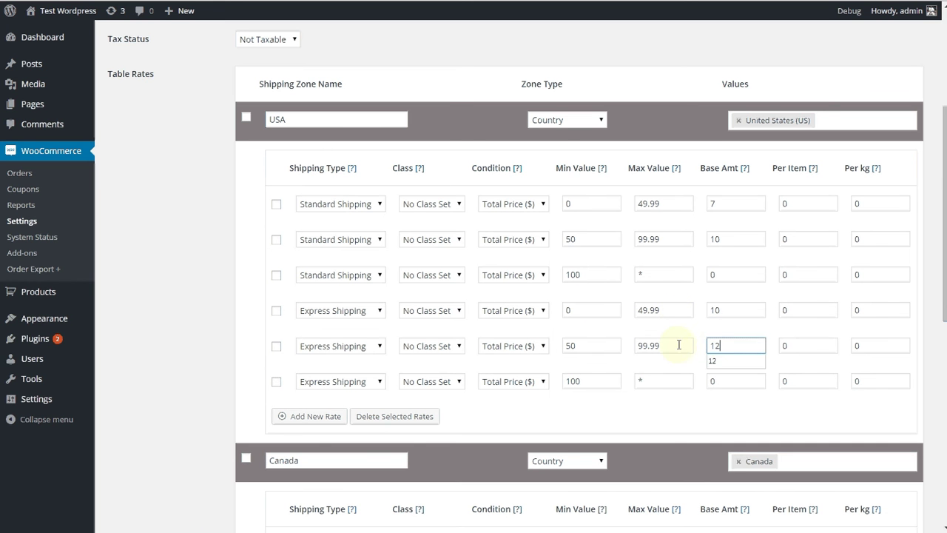
pyautogui.doubleClick(721, 379)
pyautogui.write('13')
# - Save the shipping settings with the completed USA rates
pyautogui.click(127, 356)
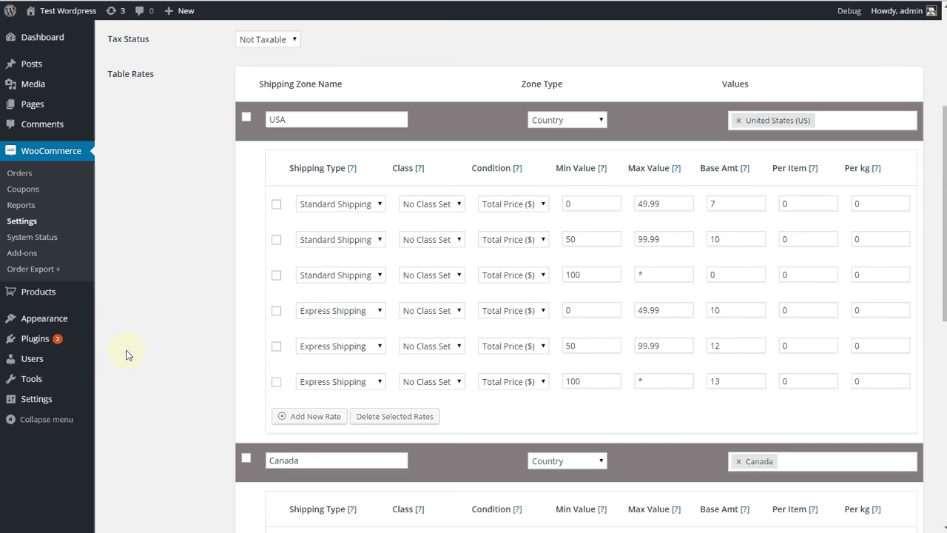
pyautogui.scroll(-6, 128, 355)
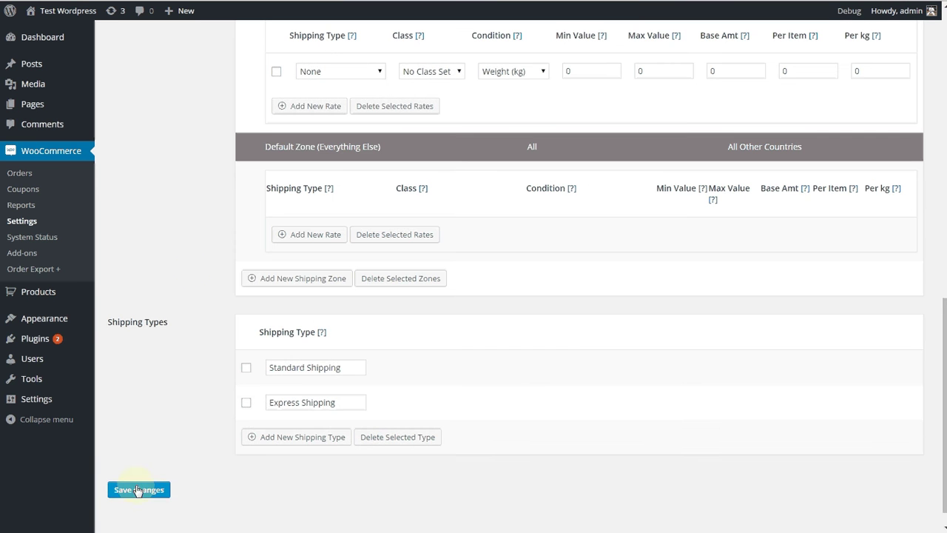
pyautogui.click(138, 489)
# - Add two more rates to the Canada zone
pyautogui.scroll(-3, 198, 275)
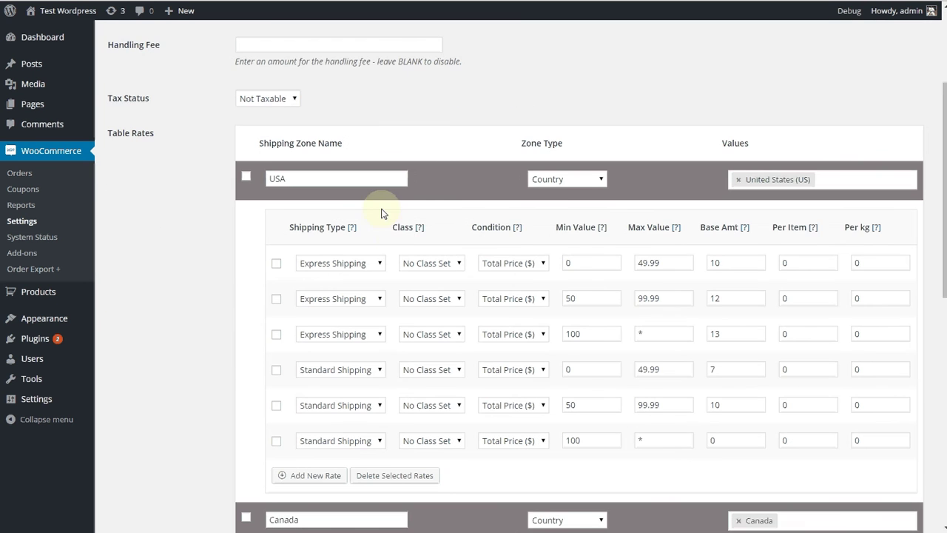
pyautogui.scroll(-4, 399, 370)
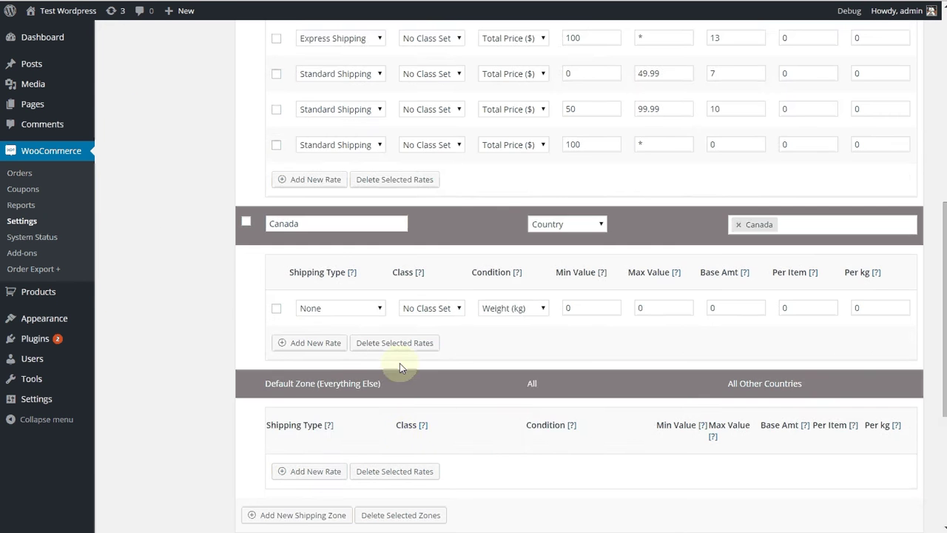
pyautogui.scroll(-2, 317, 363)
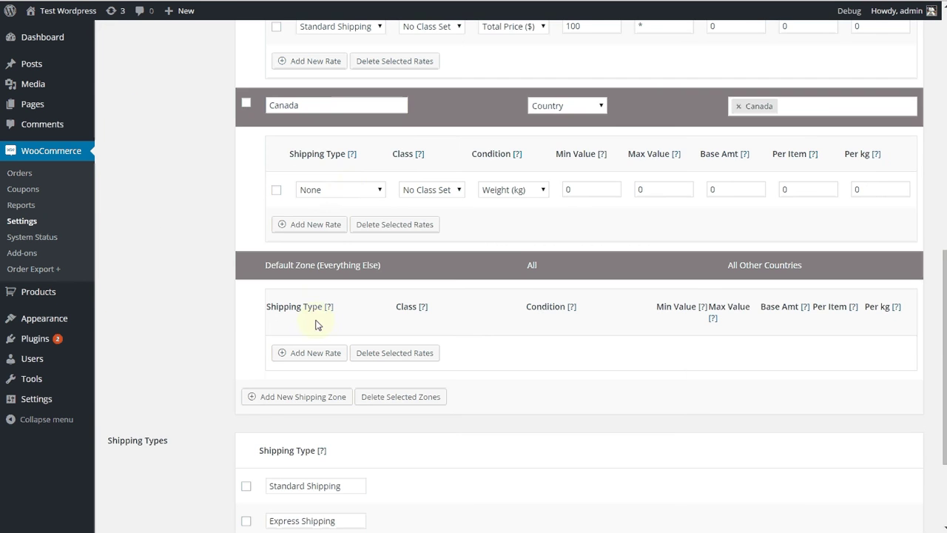
pyautogui.click(316, 226)
pyautogui.click(317, 258)
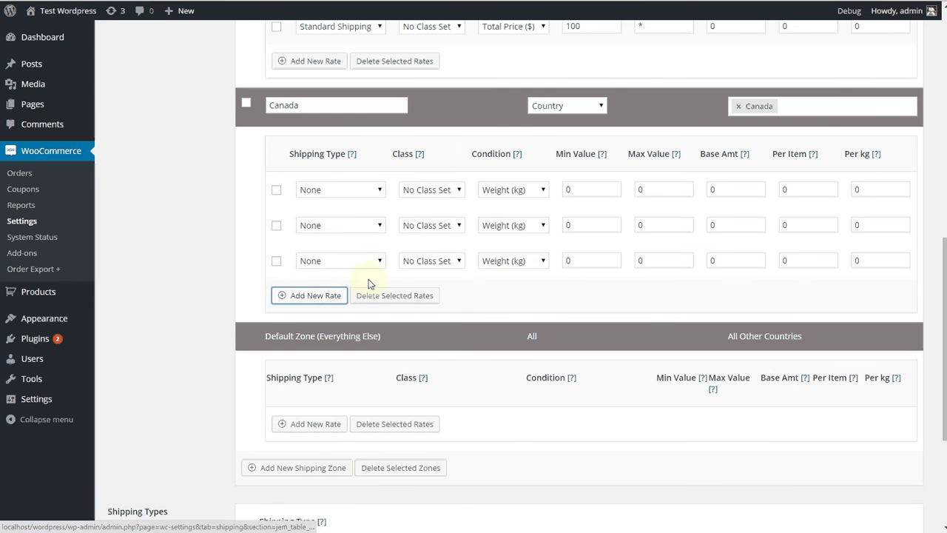
# - Set the shipping type of all three Canada rates to Standard Shipping
pyautogui.click(363, 190)
pyautogui.click(348, 213)
pyautogui.click(355, 225)
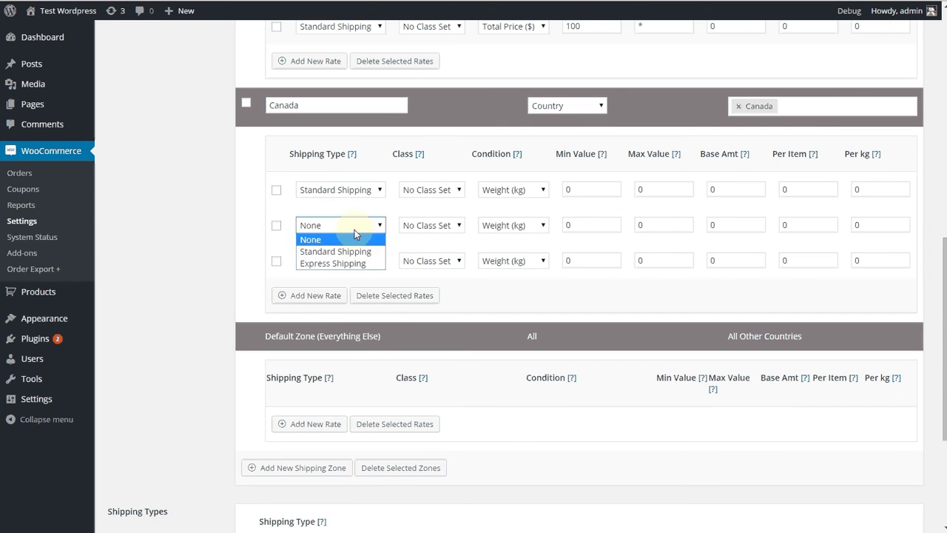
pyautogui.click(344, 250)
pyautogui.click(352, 260)
pyautogui.click(353, 287)
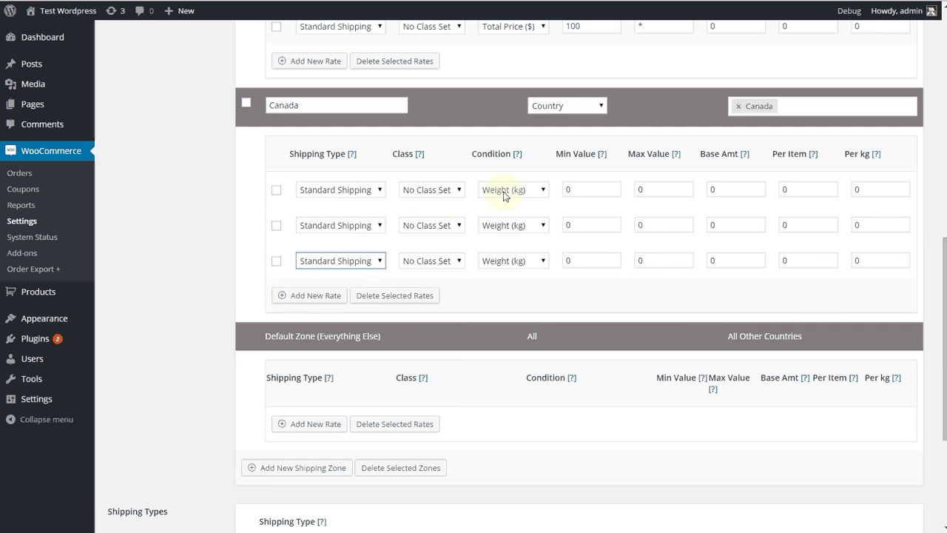
# - Set the condition of all three Canada rates to Total Price ($)
pyautogui.click(512, 189)
pyautogui.click(527, 214)
pyautogui.click(521, 226)
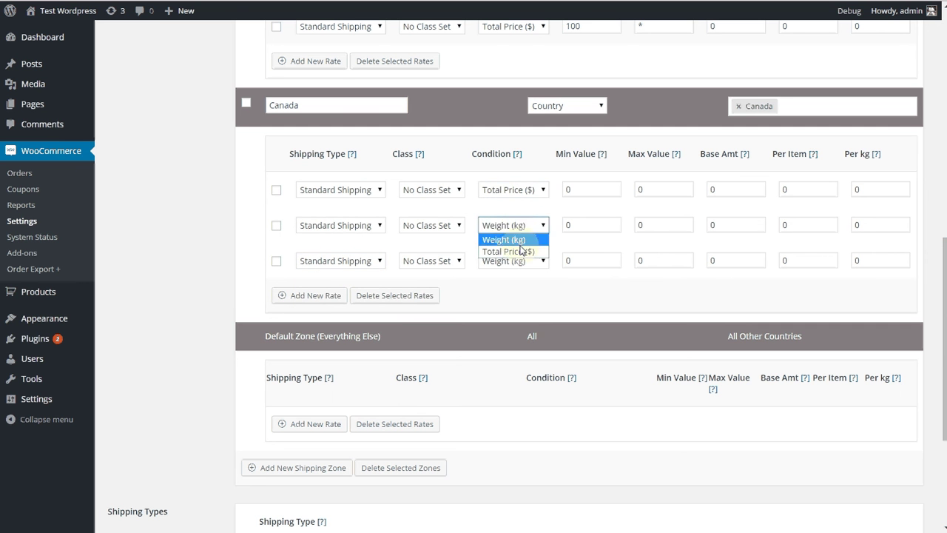
pyautogui.click(514, 251)
pyautogui.click(518, 260)
pyautogui.click(517, 288)
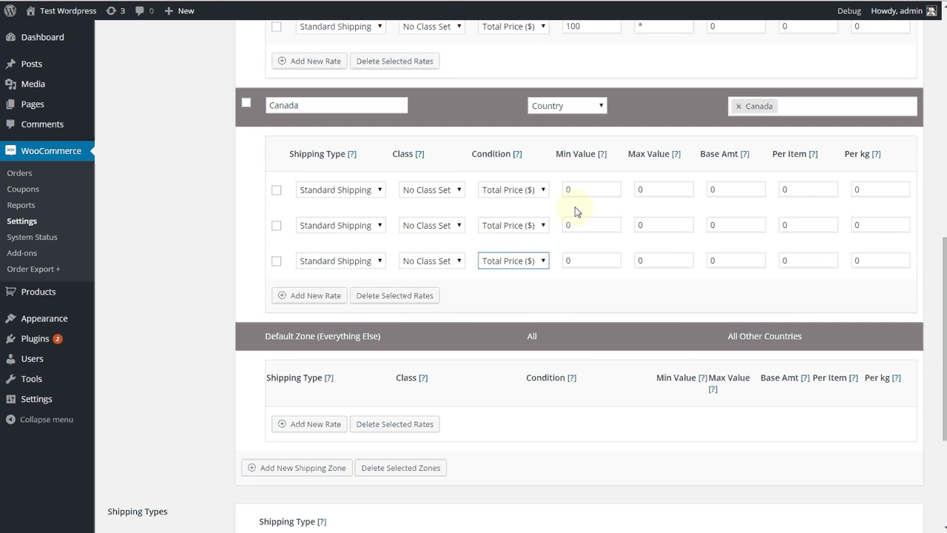
# - Set the first Canada rate's maximum to 49.99 and the second rate's minimum to 50 and maximum to 99.99
pyautogui.click(633, 188)
pyautogui.write('49.99')
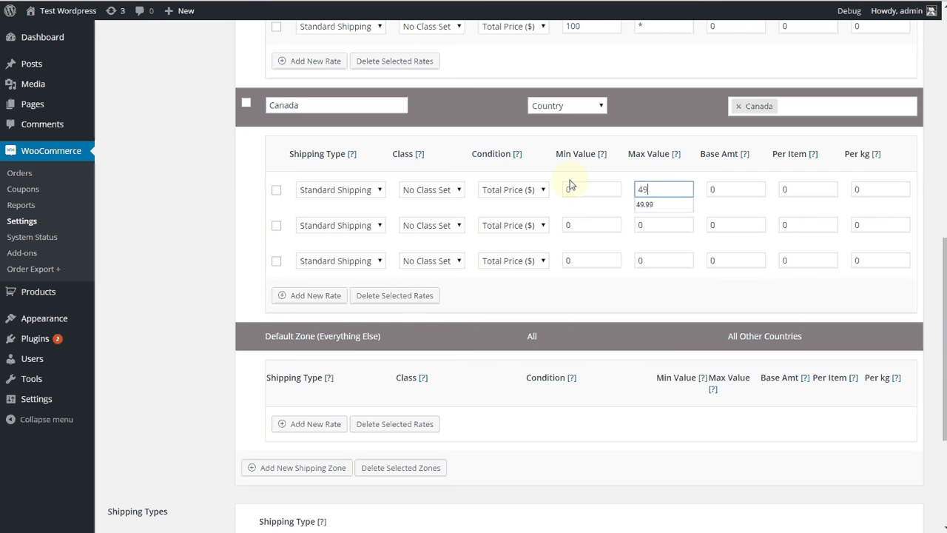
pyautogui.click(574, 225)
pyautogui.write('50')
pyautogui.press('Tab')
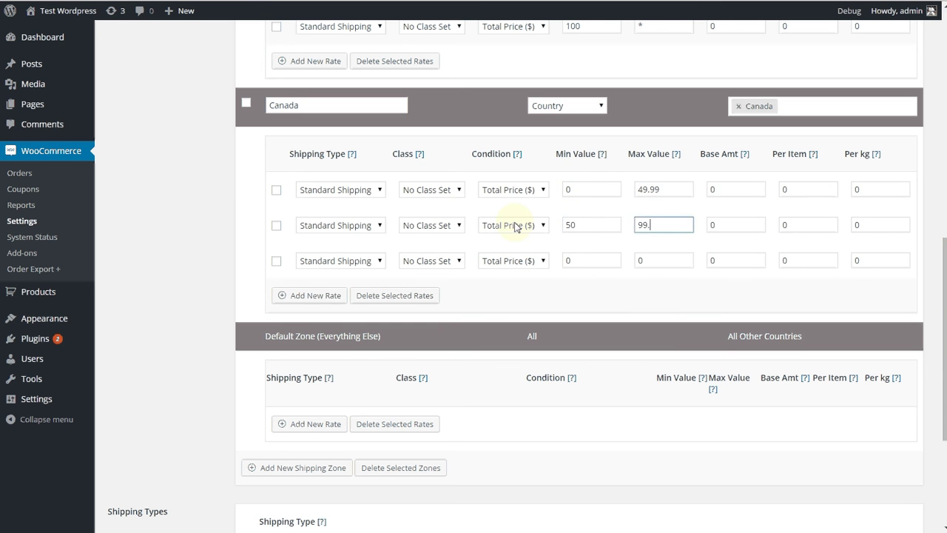
# - Set the third Canada rate to minimum 100 and maximum *
pyautogui.moveTo(580, 256); pyautogui.dragTo(509, 250)
pyautogui.write('10')
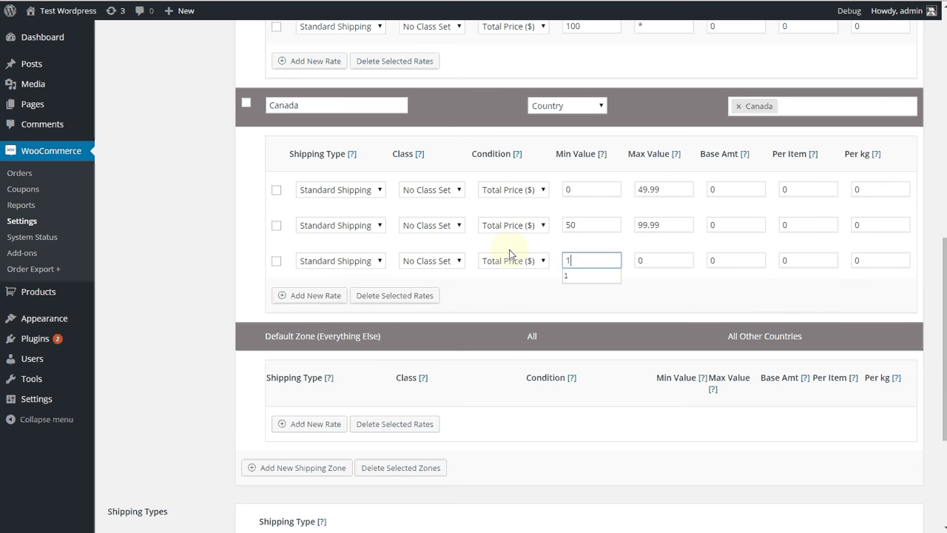
pyautogui.press('Tab')
pyautogui.hotkey('shift', 'Tab')
pyautogui.write('100')
pyautogui.press('Tab')
pyautogui.write('*')
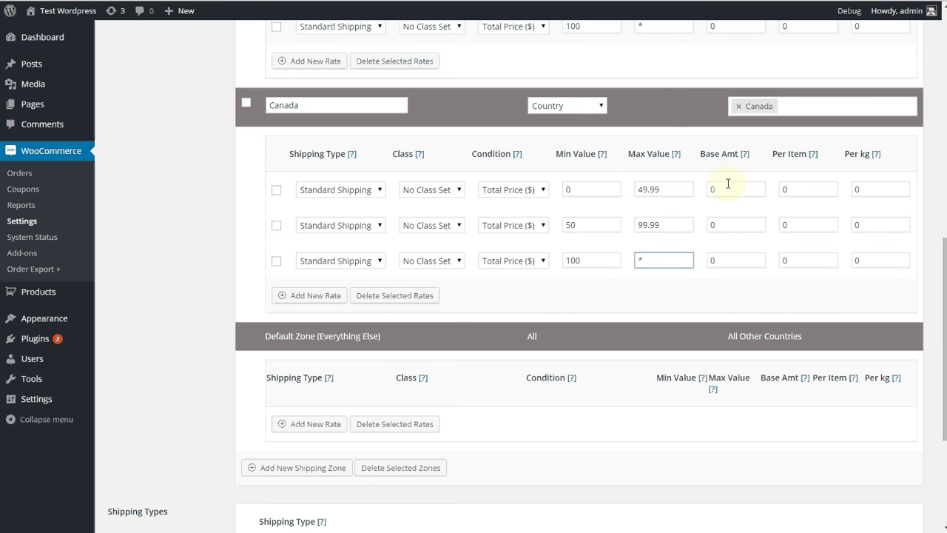
# - Set the base amounts of the three Canada rates to 10, 12 and 14 in ascending price order
pyautogui.doubleClick(728, 185)
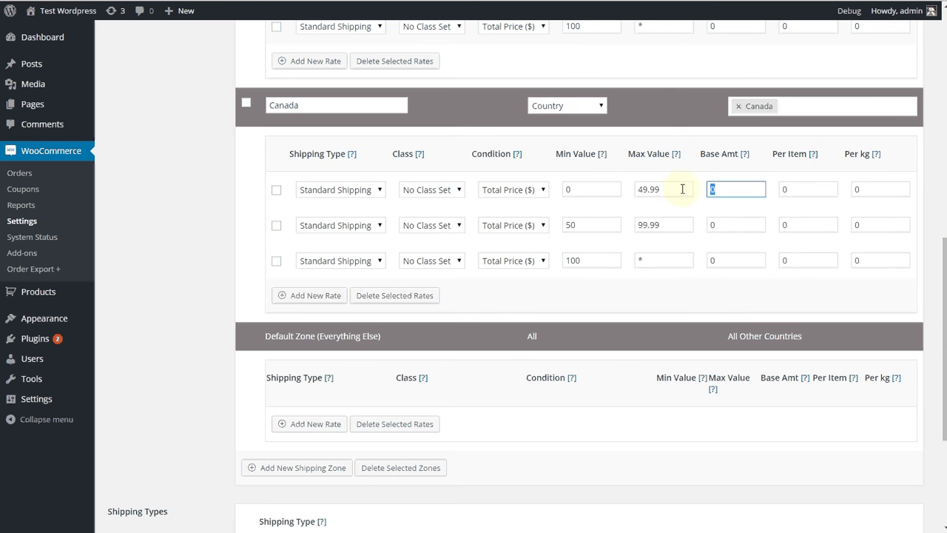
pyautogui.write('10')
pyautogui.doubleClick(727, 223)
pyautogui.write('12')
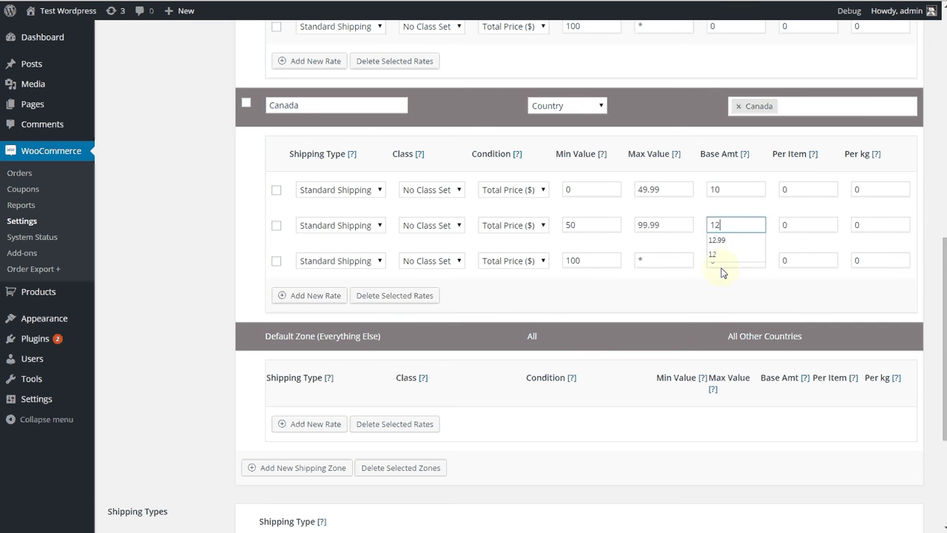
pyautogui.doubleClick(727, 260)
pyautogui.write('14')
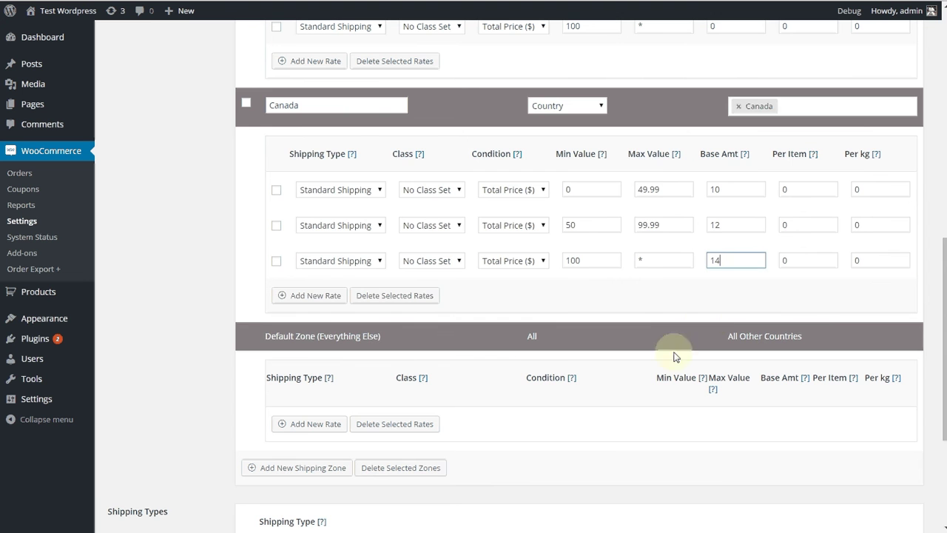
# - Save the shipping settings with the Canada rates and review the saved rate tables of both zones
pyautogui.click(178, 333)
pyautogui.scroll(-3, 177, 333)
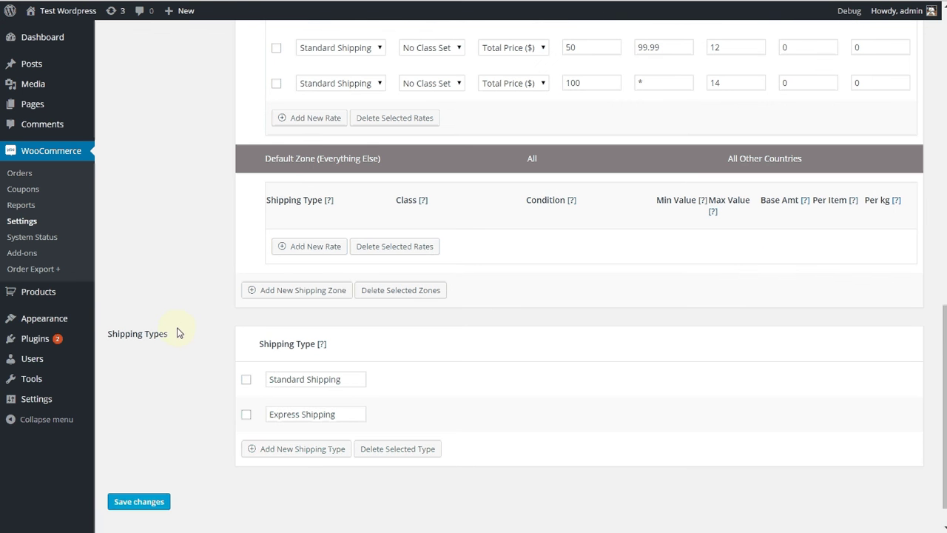
pyautogui.click(134, 507)
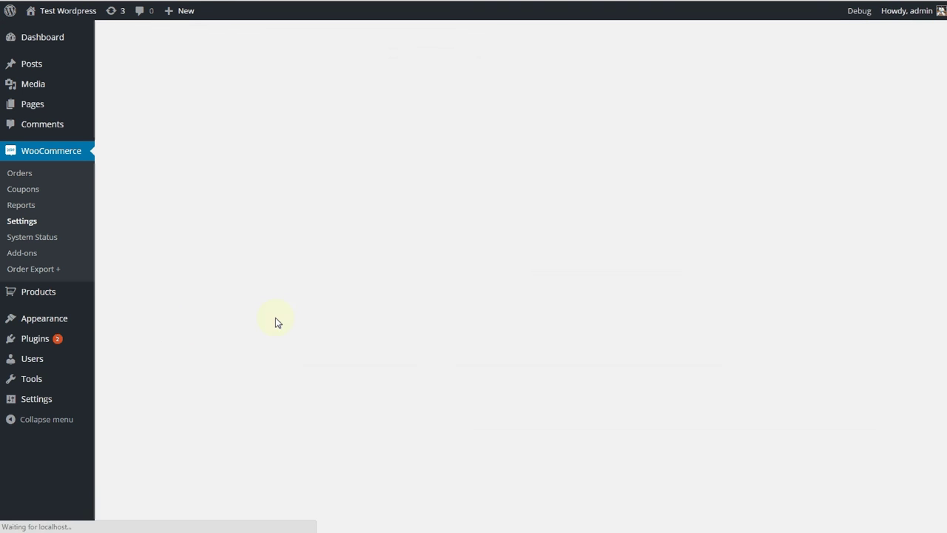
pyautogui.scroll(-3, 362, 242)
pyautogui.scroll(-4, 362, 242)
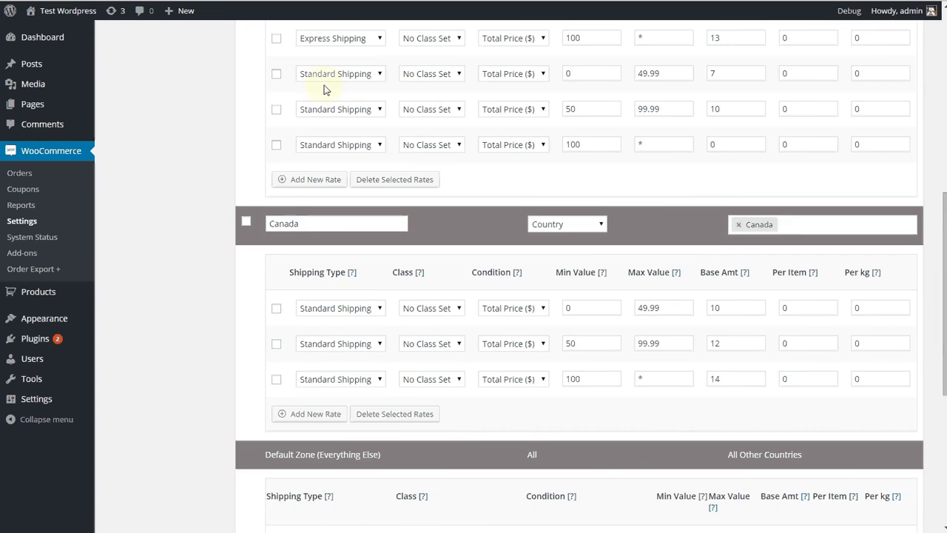
pyautogui.scroll(6, 361, 239)
pyautogui.scroll(-5, 369, 234)
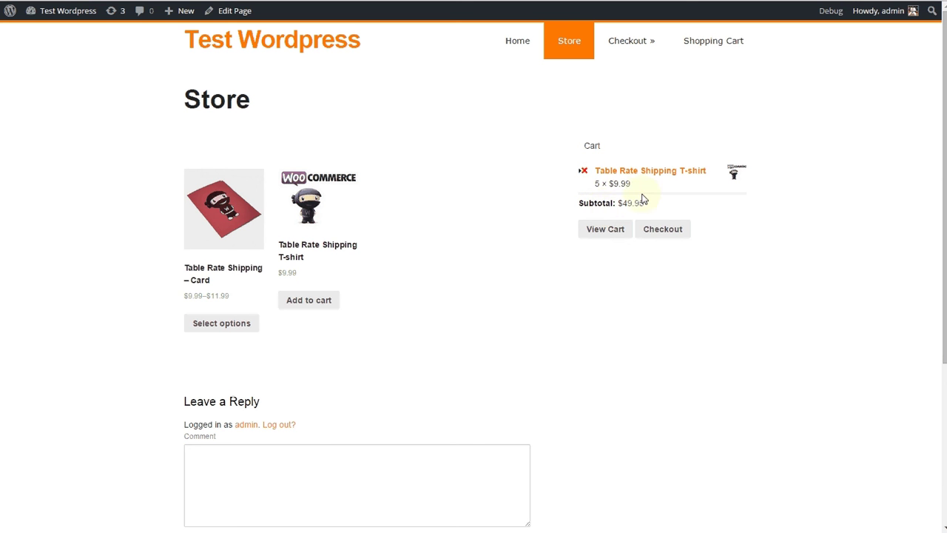
# - Check the cart subtotal, view the full shopping cart and choose United States (US) as the country in the shipping calculator
pyautogui.moveTo(574, 202); pyautogui.dragTo(658, 217)
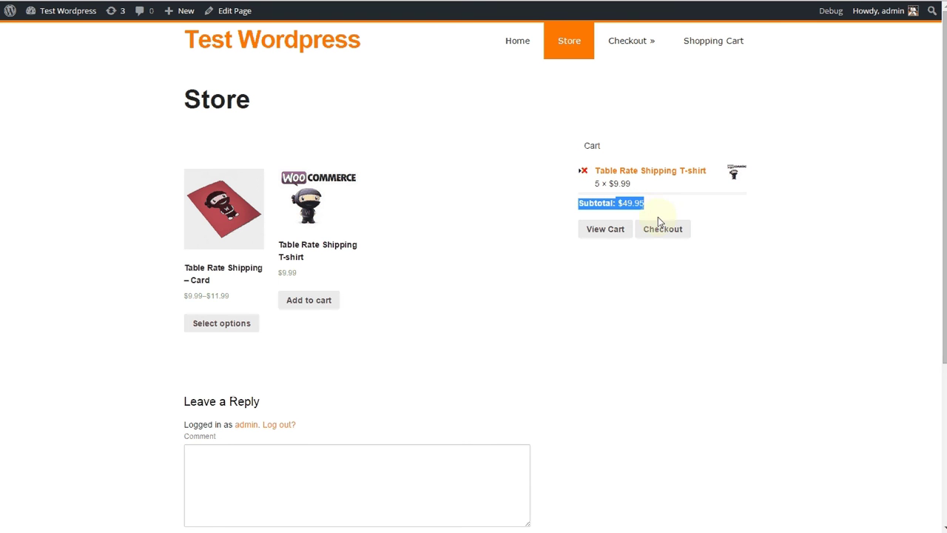
pyautogui.click(605, 234)
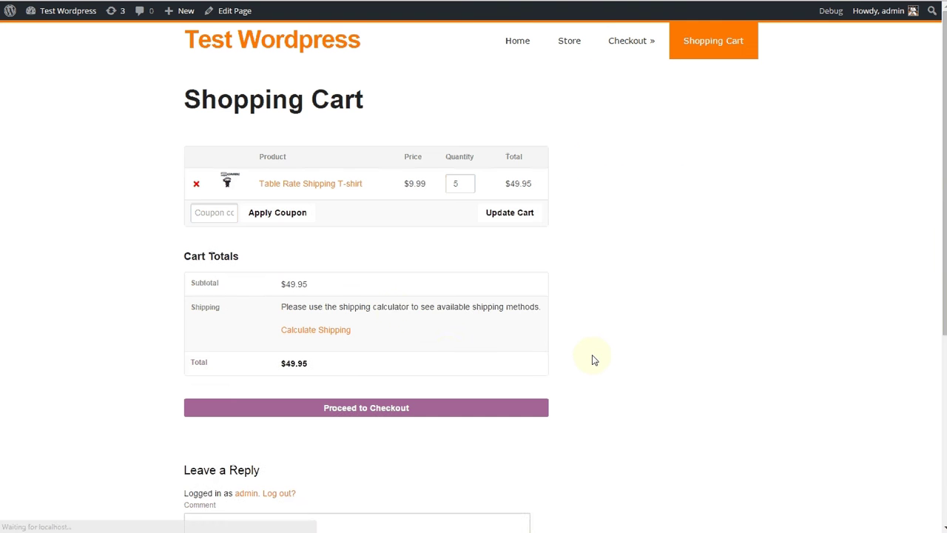
pyautogui.click(333, 331)
pyautogui.click(353, 355)
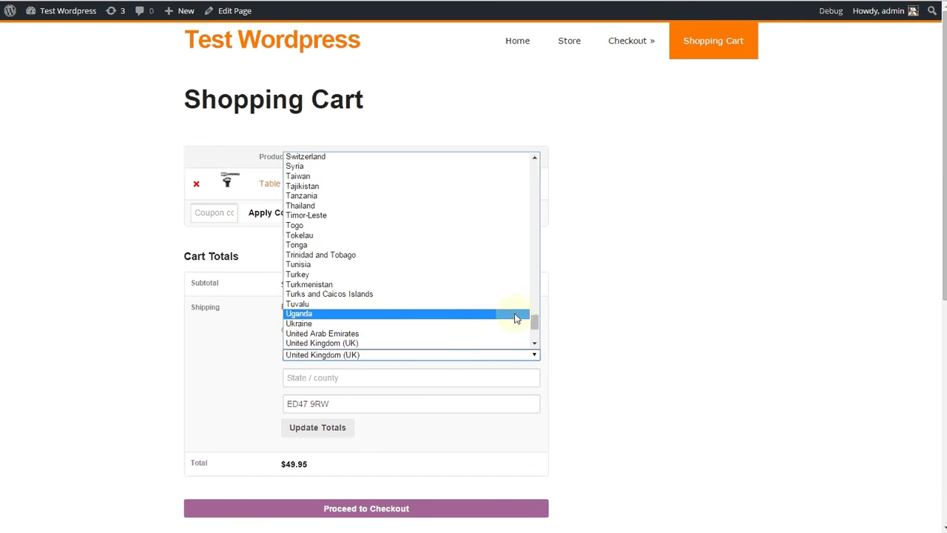
pyautogui.scroll(-4, 423, 322)
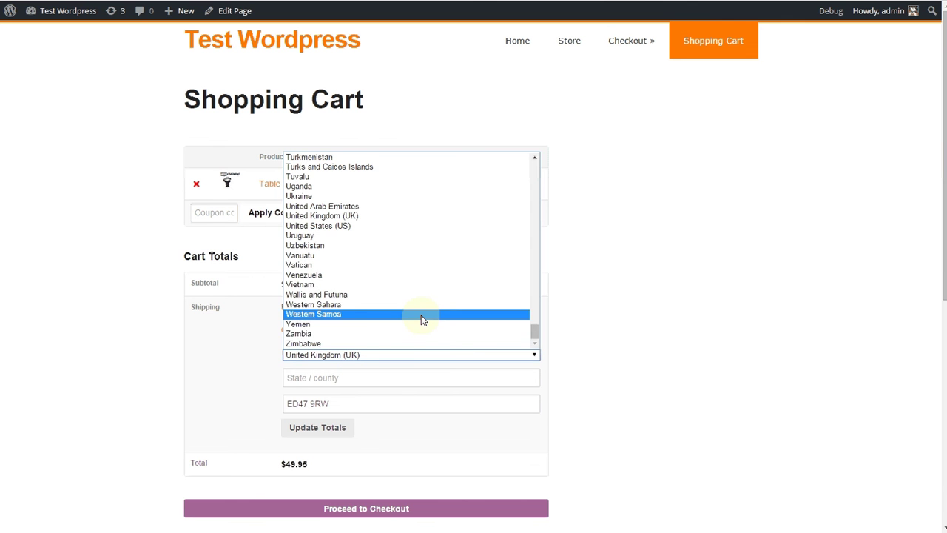
pyautogui.click(351, 229)
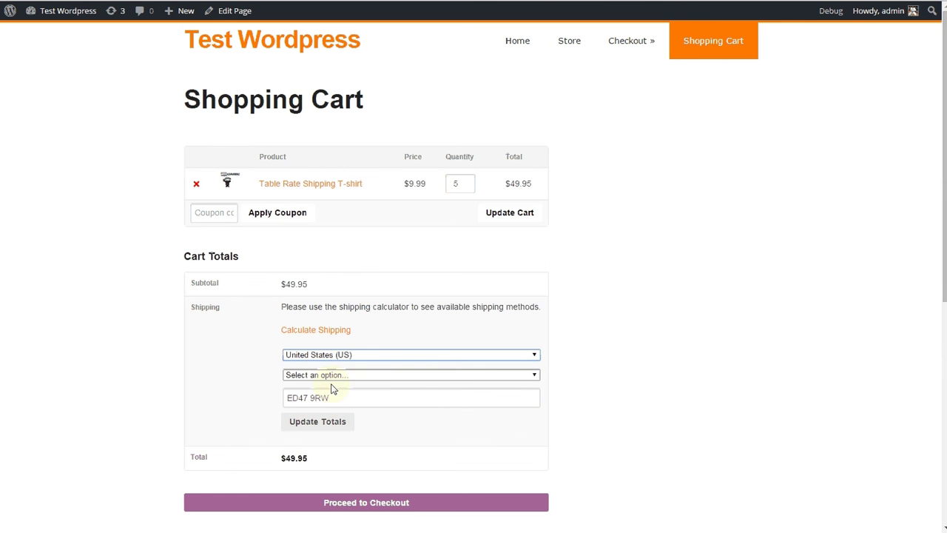
# - Calculate shipping for Delaware with postcode 90210 and compare the offered rates with the 0 to 49.99 USA row in the Excel spreadsheet
pyautogui.click(357, 374)
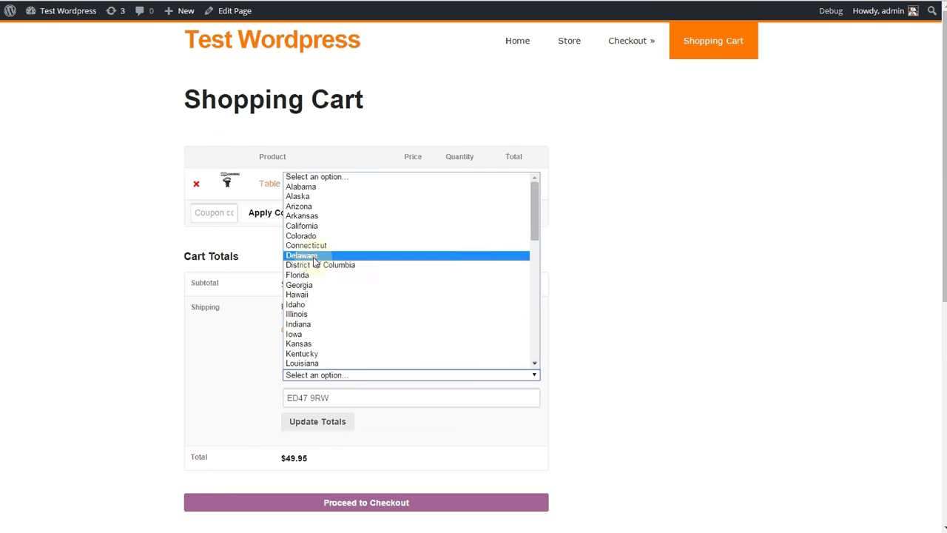
pyautogui.click(300, 255)
pyautogui.moveTo(330, 397); pyautogui.dragTo(222, 391)
pyautogui.write('90210')
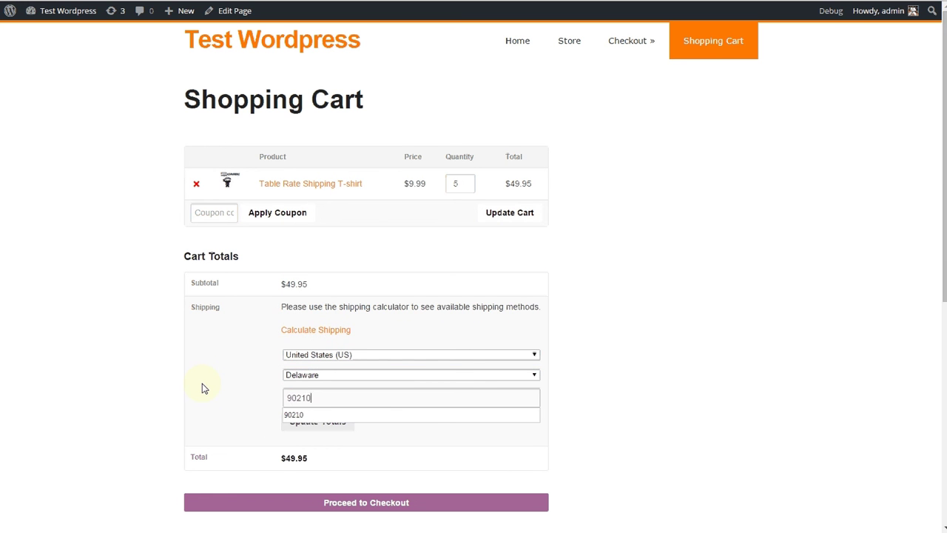
pyautogui.click(205, 389)
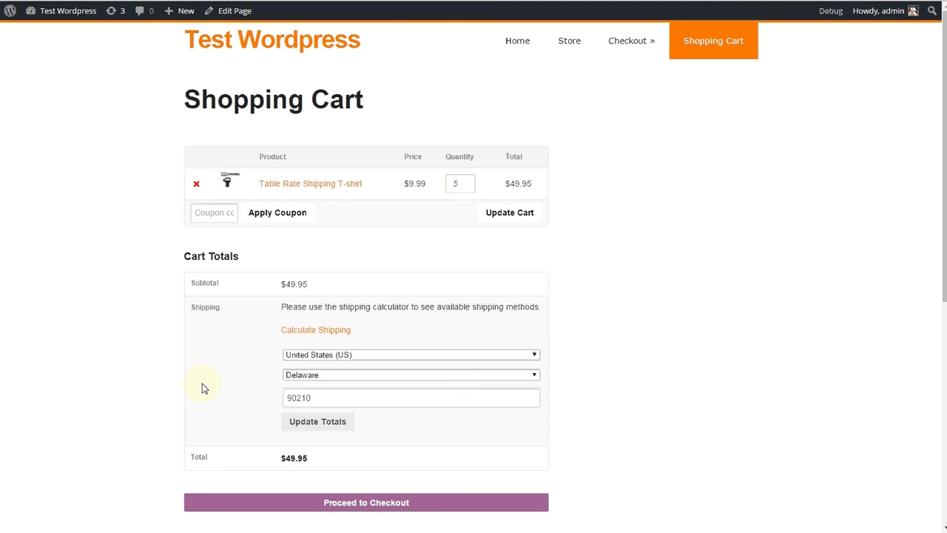
pyautogui.click(332, 425)
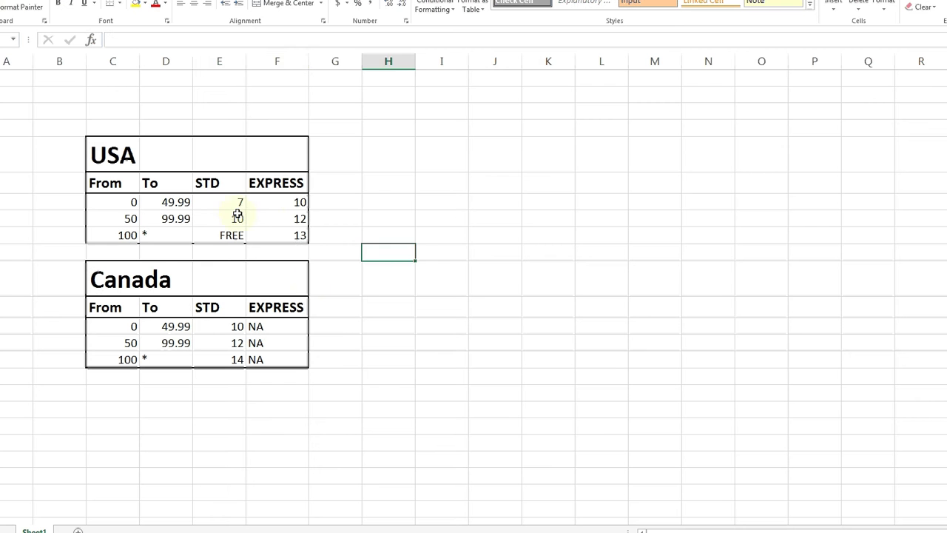
pyautogui.moveTo(229, 202); pyautogui.dragTo(285, 201)
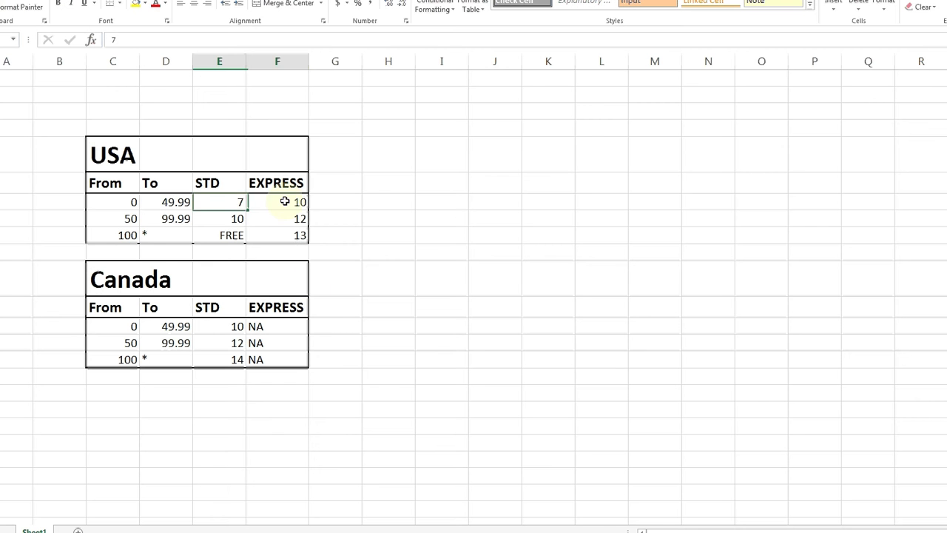
pyautogui.click(452, 293)
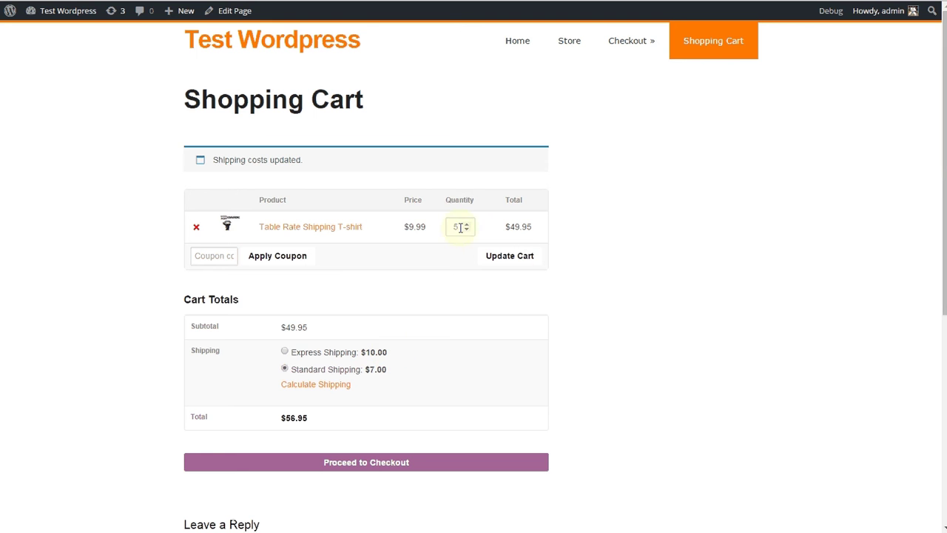
# - Set the T-shirt quantity to 6, update the cart and compare the rates with the spreadsheet's 50 to 99.99 USA row
pyautogui.click(464, 226)
pyautogui.click(511, 259)
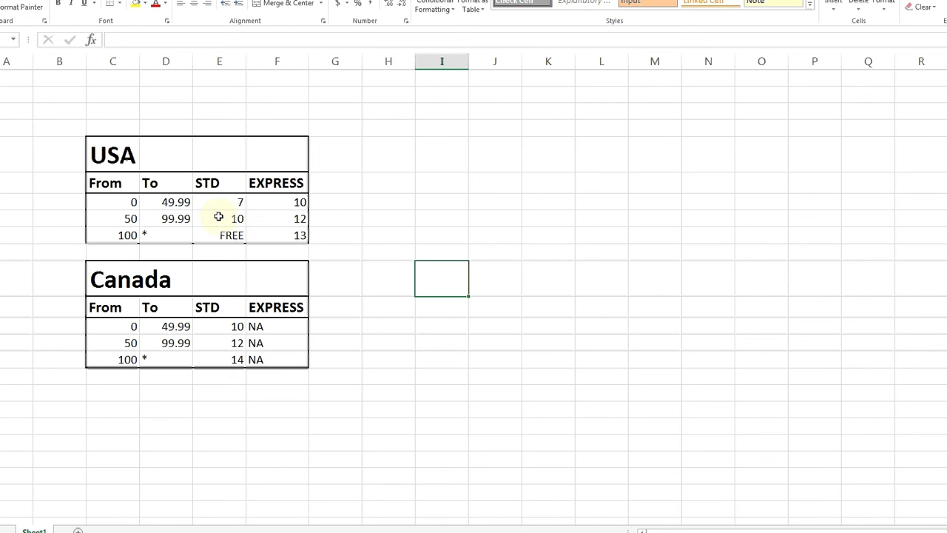
pyautogui.moveTo(219, 217); pyautogui.dragTo(296, 220)
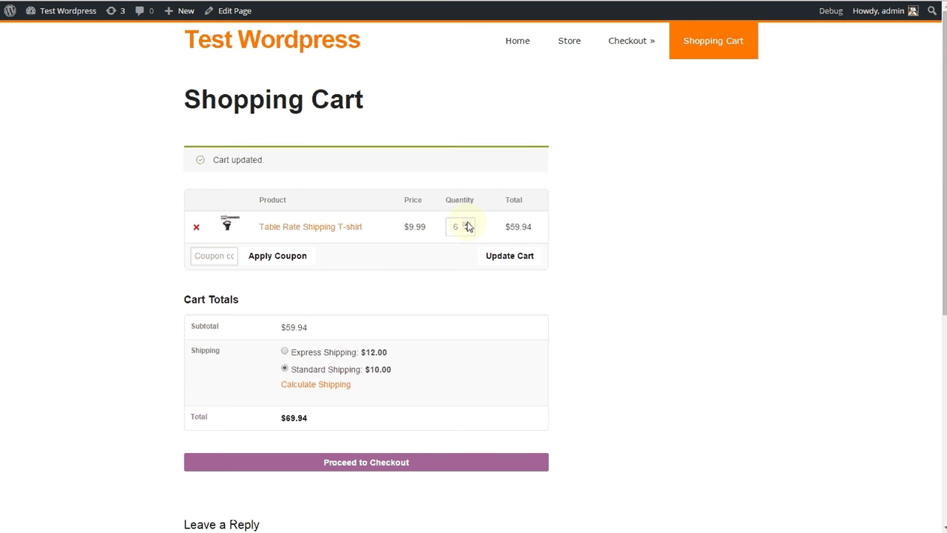
# - Increase the T-shirt quantity to 11 in the store's shopping cart and update the cart
pyautogui.click(467, 223)
pyautogui.click(467, 223)
pyautogui.click(467, 224)
pyautogui.click(467, 223)
pyautogui.click(467, 223)
pyautogui.click(508, 257)
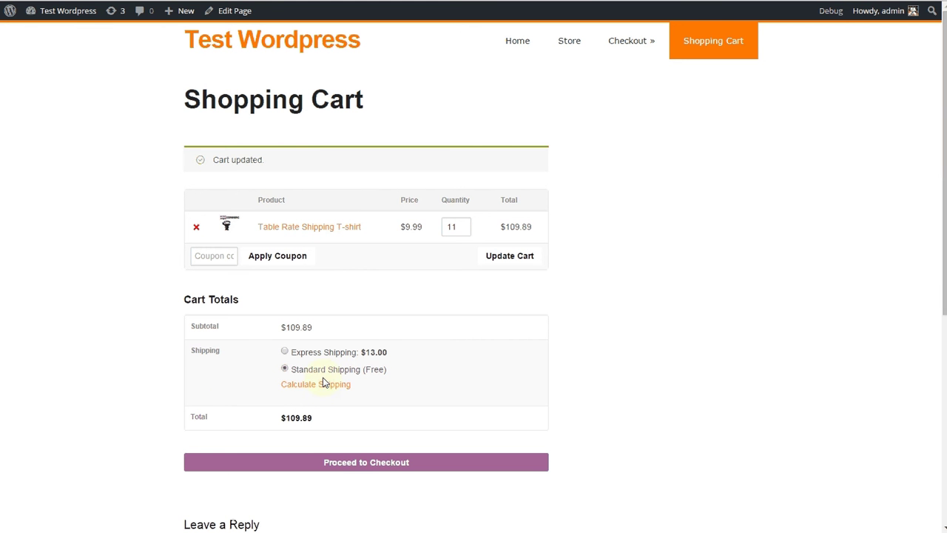
# - Recalculate the cart's shipping for Canada and compare the standard rate with the spreadsheet's Canada row starting at 100
pyautogui.click(324, 384)
pyautogui.click(407, 409)
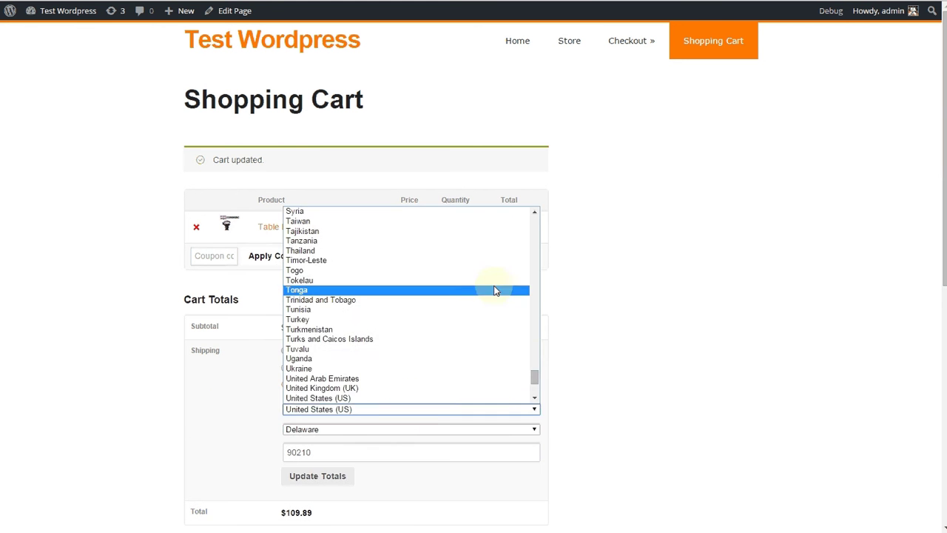
pyautogui.moveTo(536, 378); pyautogui.dragTo(545, 251)
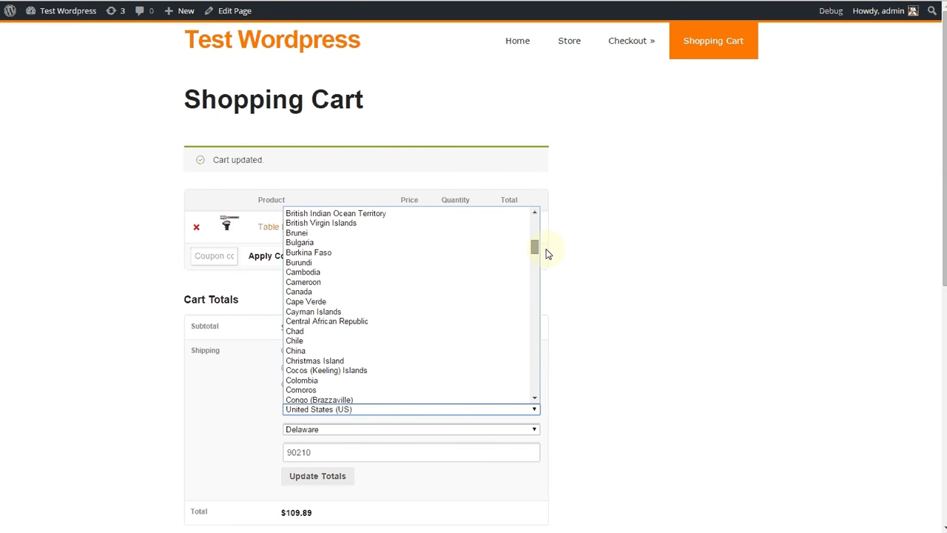
pyautogui.click(370, 297)
pyautogui.scroll(-2, 84, 364)
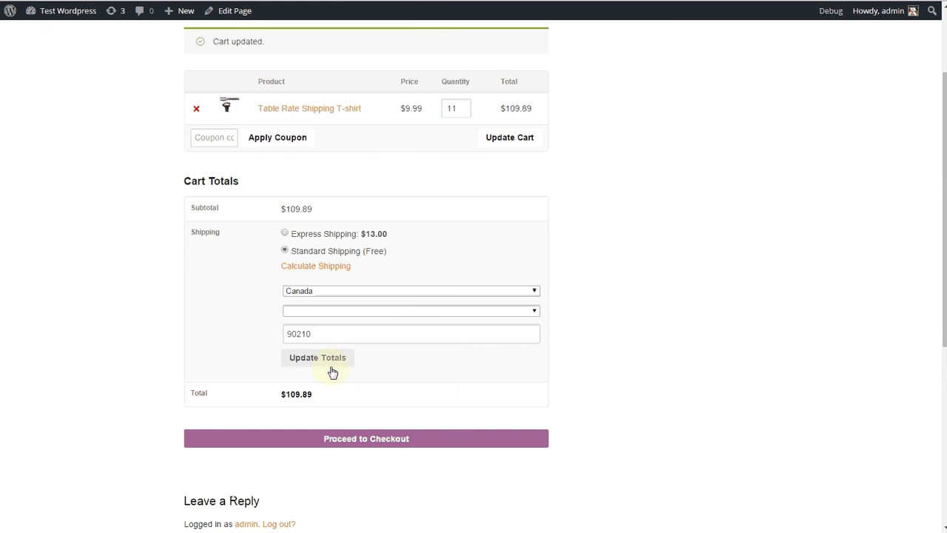
pyautogui.click(326, 358)
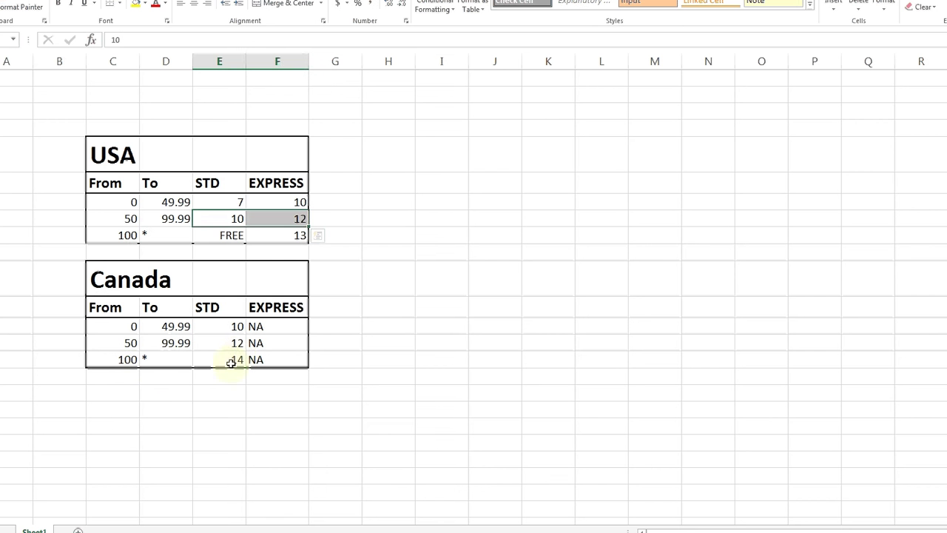
pyautogui.click(233, 360)
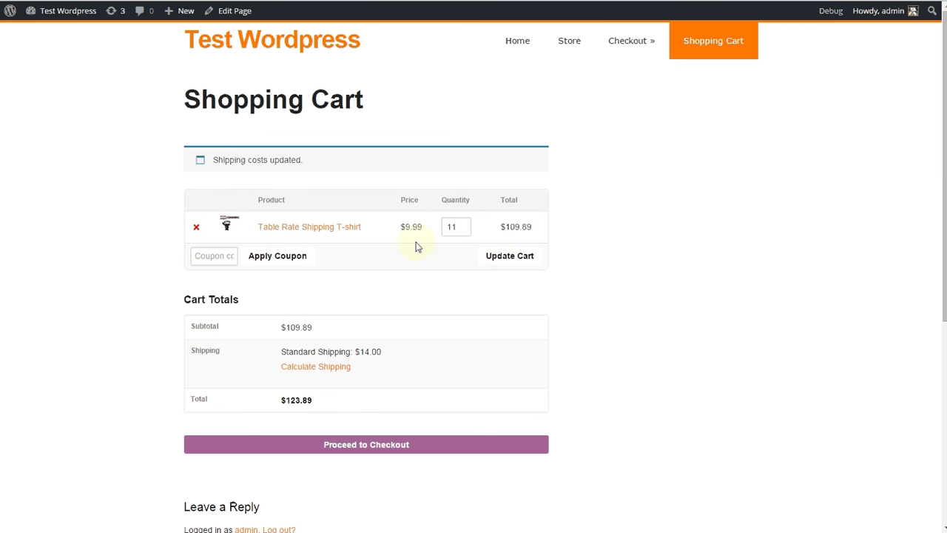
# - Test the lower Canada rates in the store's cart with T-shirt quantities of 10 and 5, updating the cart after each change
pyautogui.click(463, 230)
pyautogui.click(517, 256)
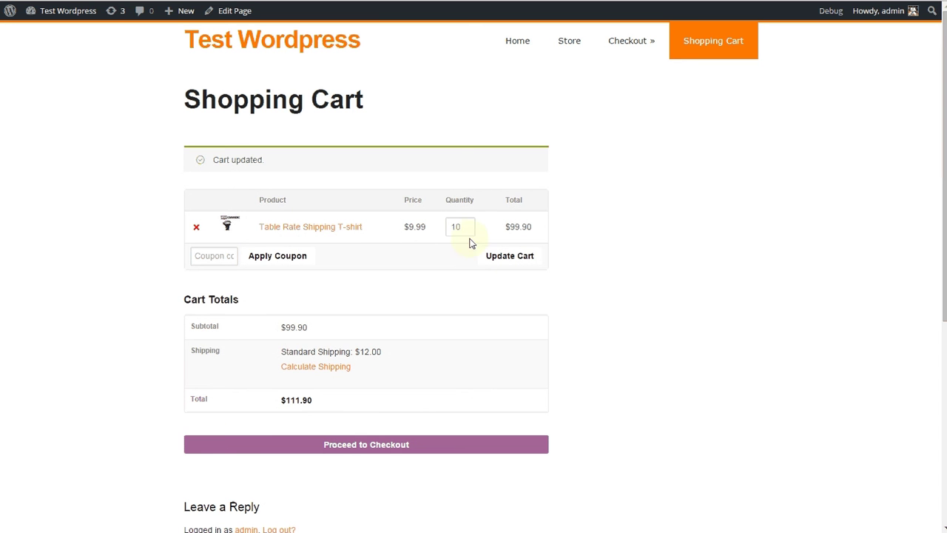
pyautogui.click(465, 225)
pyautogui.doubleClick(465, 231)
pyautogui.click(466, 230)
pyautogui.click(501, 257)
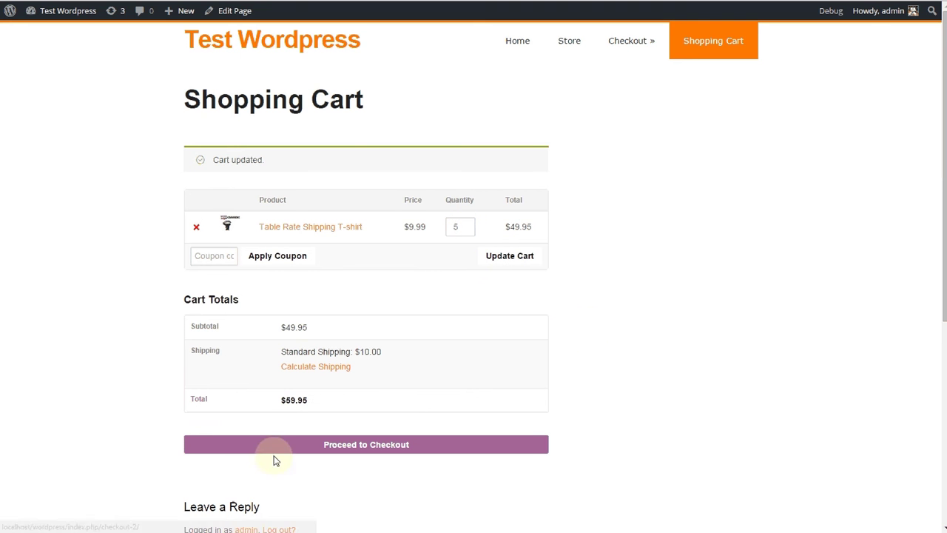